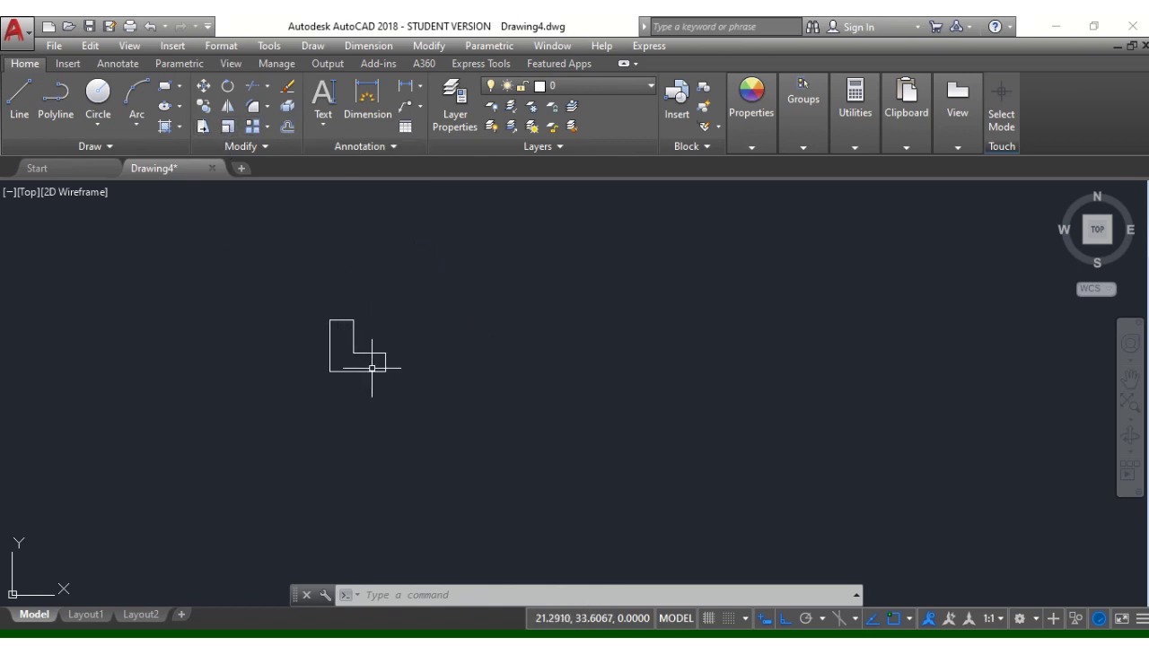
# Mirror the L shape across a vertical line to its right, keeping the original.
pyautogui.click(229, 113)
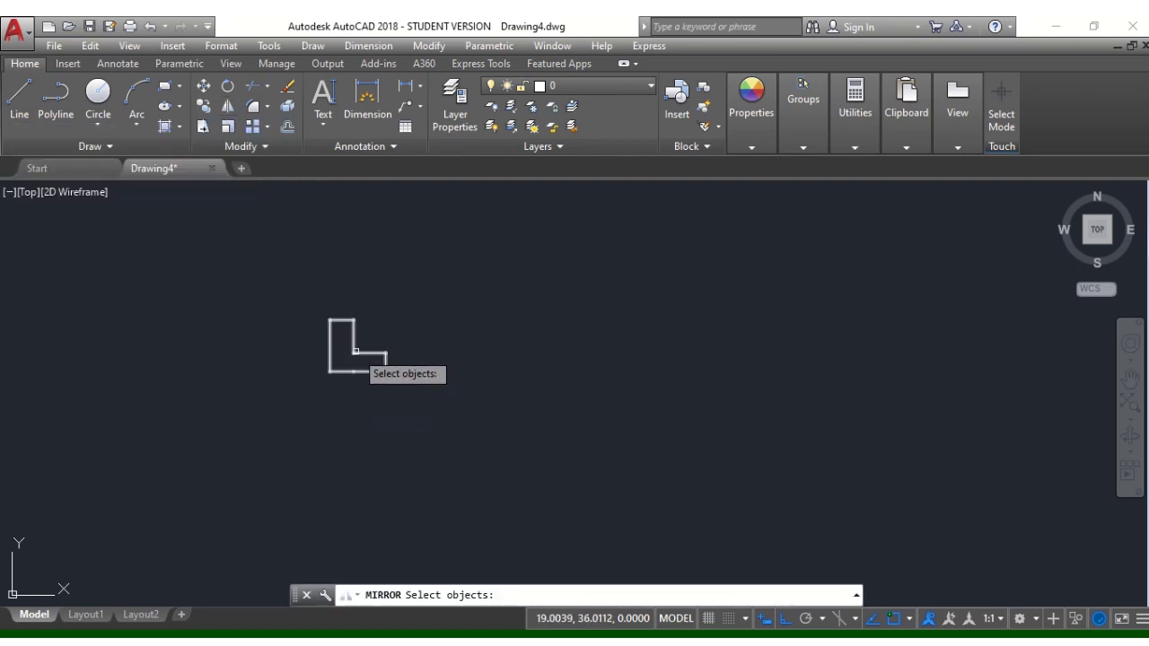
pyautogui.click(355, 351)
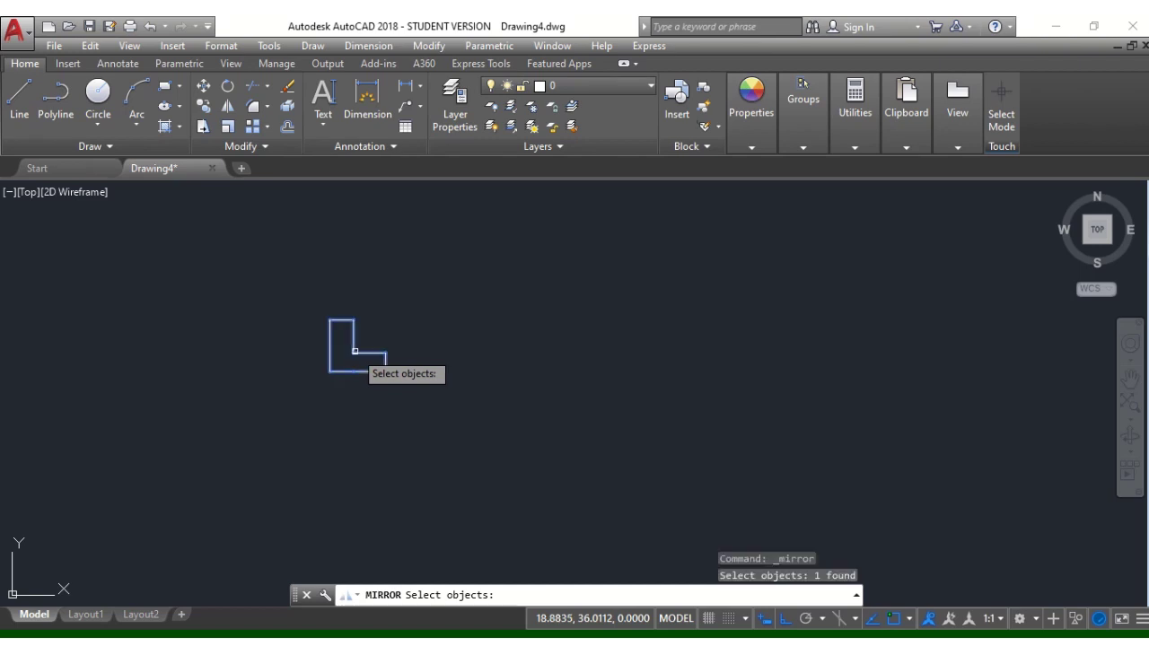
pyautogui.press('Return')
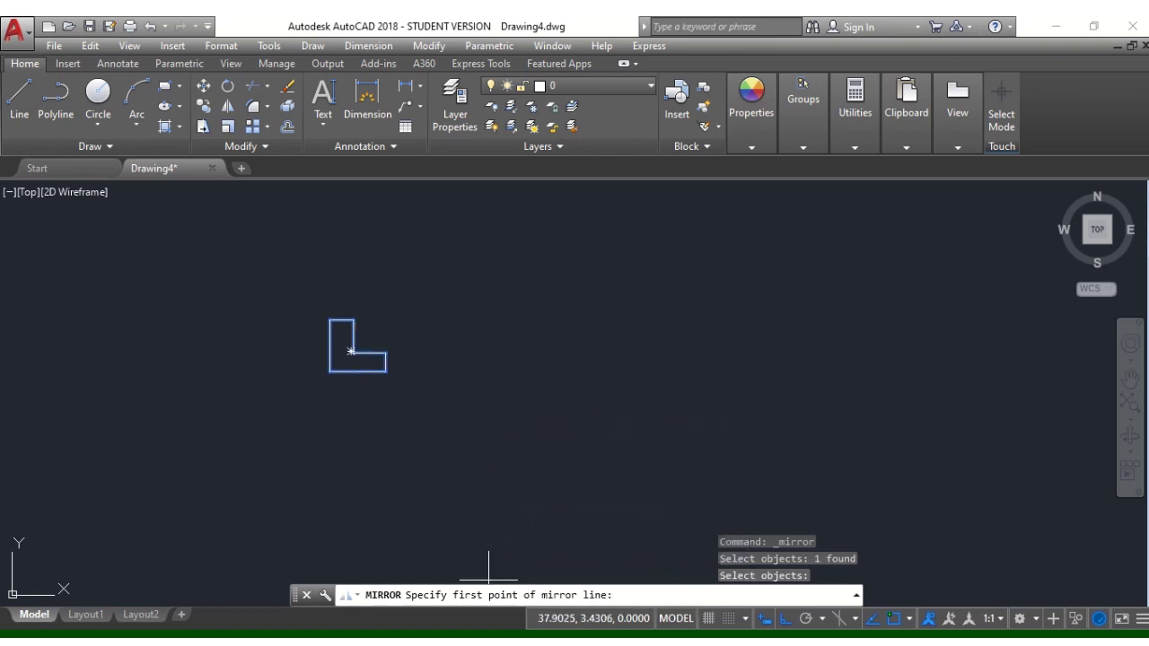
pyautogui.click(482, 259)
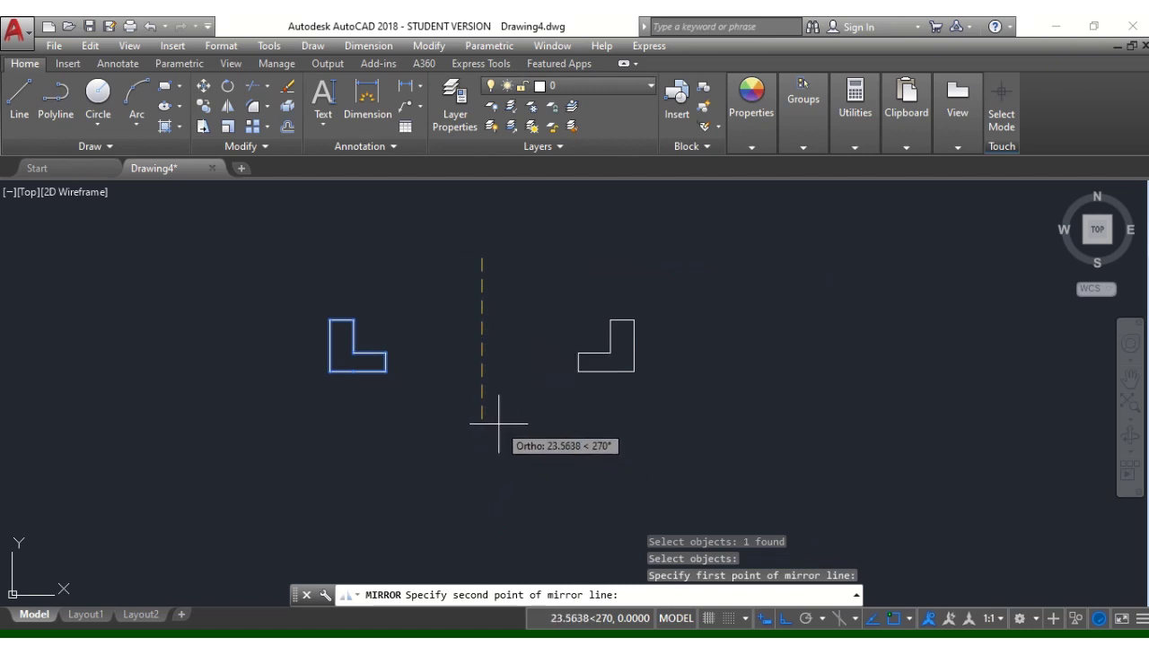
pyautogui.click(498, 423)
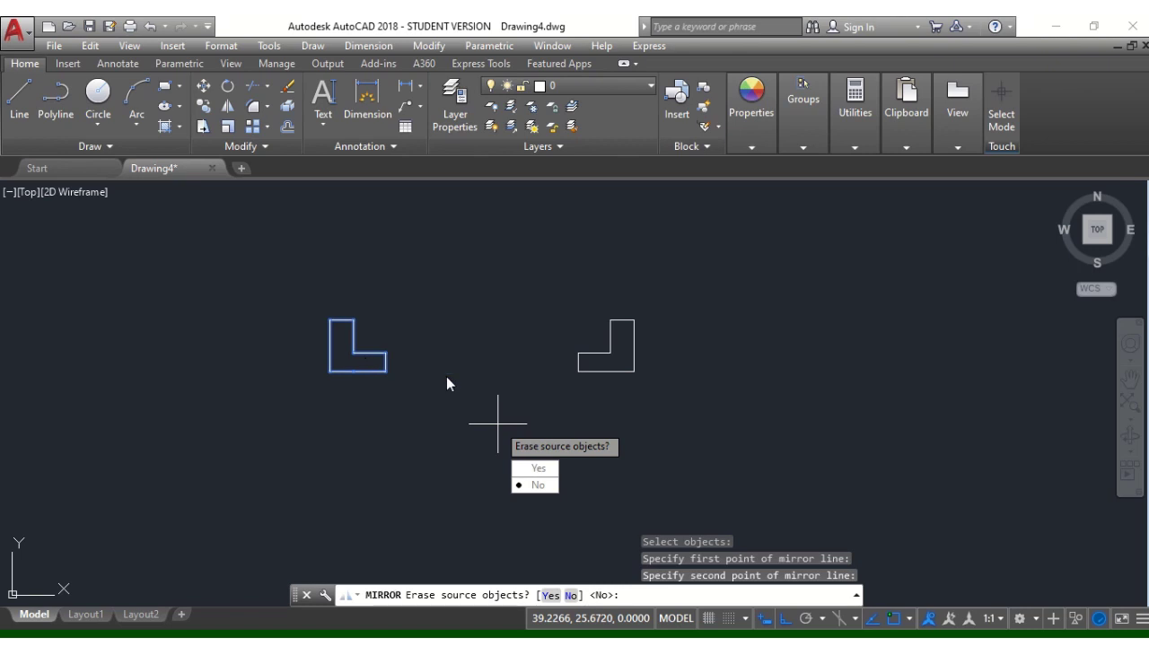
pyautogui.click(537, 485)
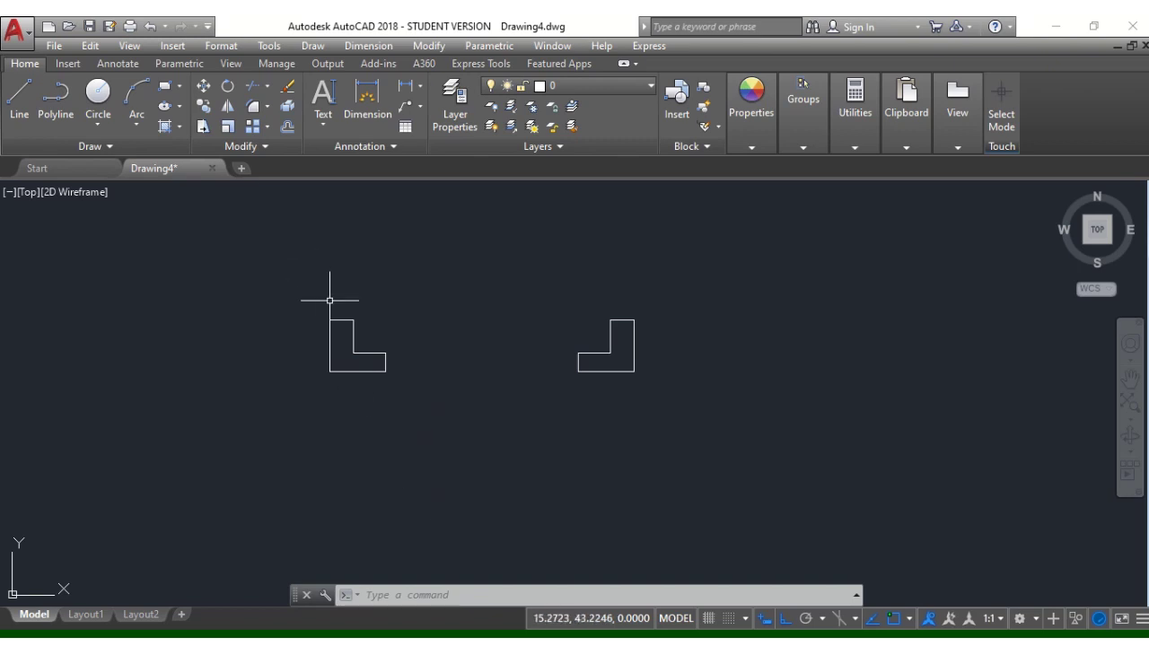
# Mirror both L shapes across a horizontal line above them, keeping the originals.
pyautogui.click(227, 105)
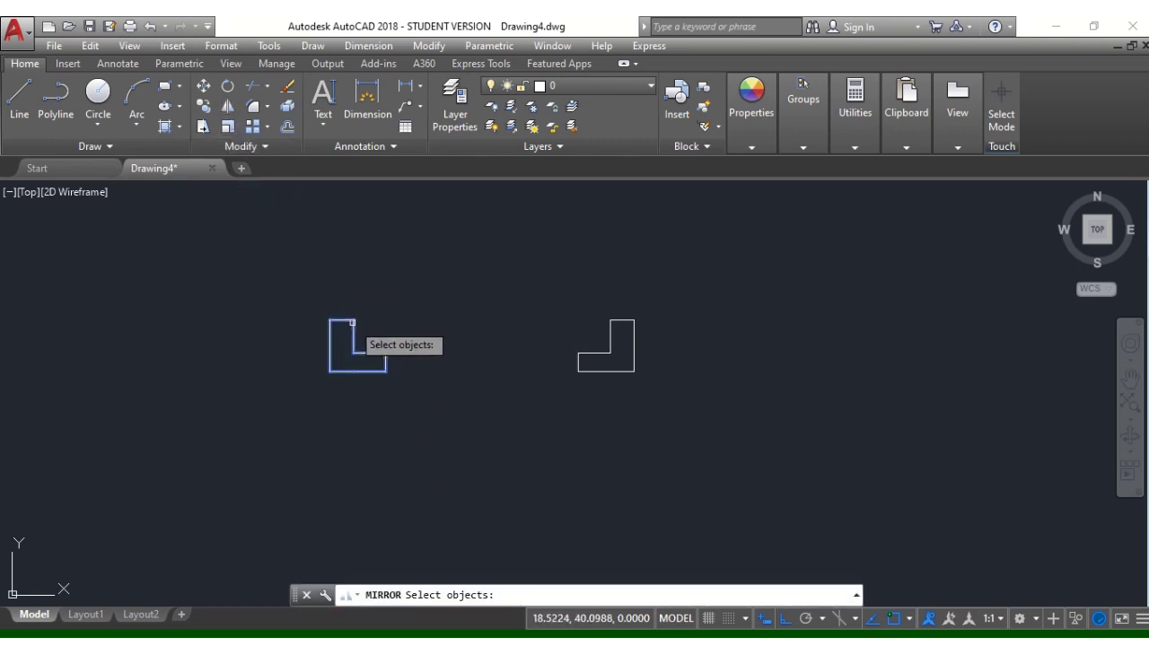
pyautogui.click(354, 328)
pyautogui.click(608, 337)
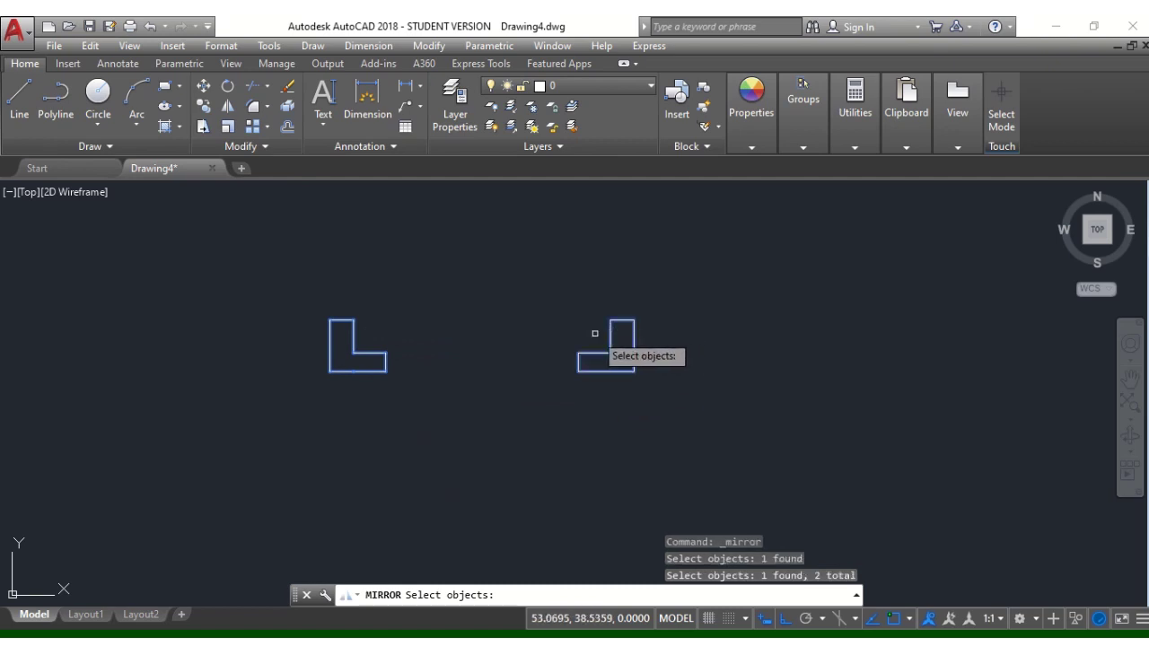
pyautogui.press('Return')
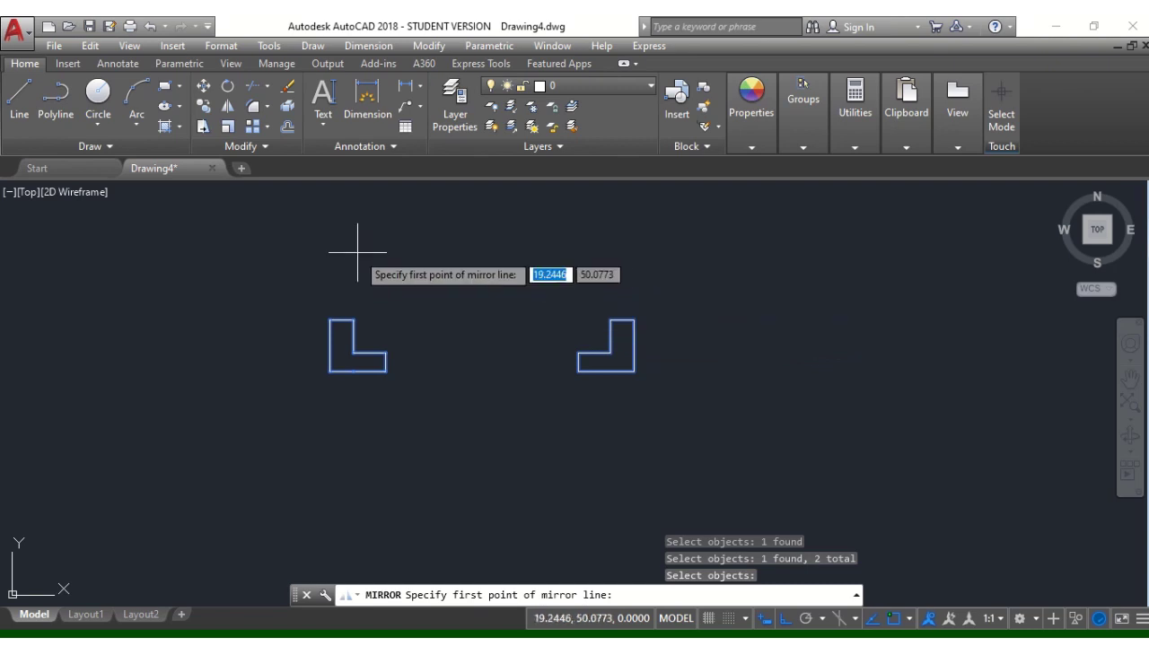
pyautogui.click(305, 288)
pyautogui.click(665, 296)
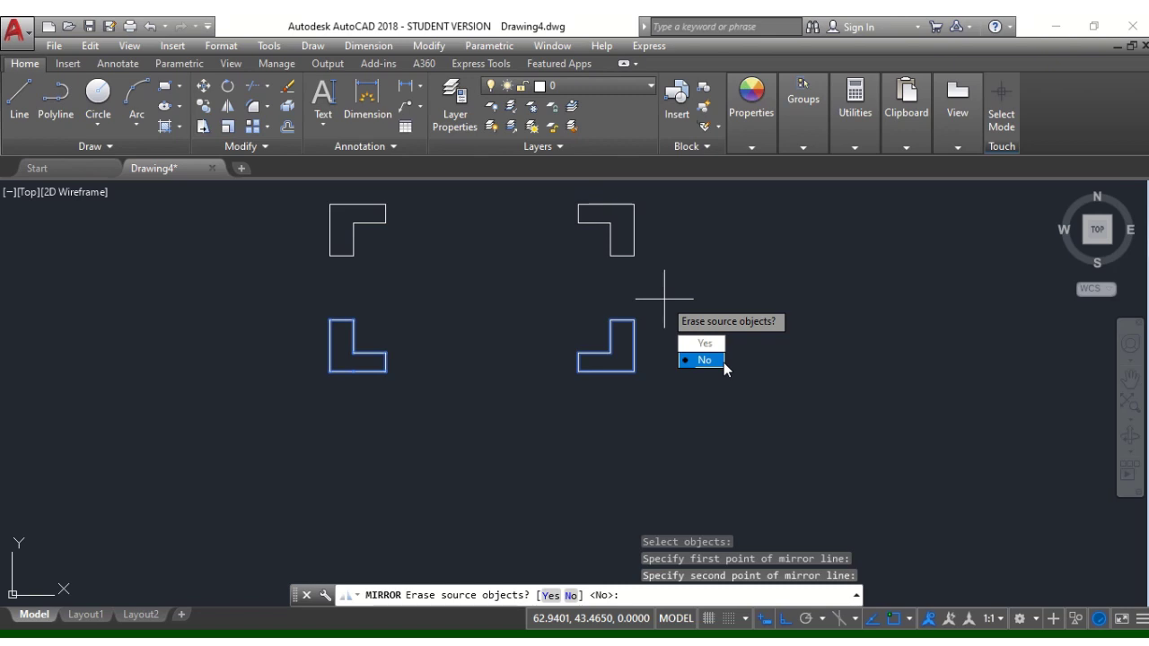
pyautogui.click(703, 360)
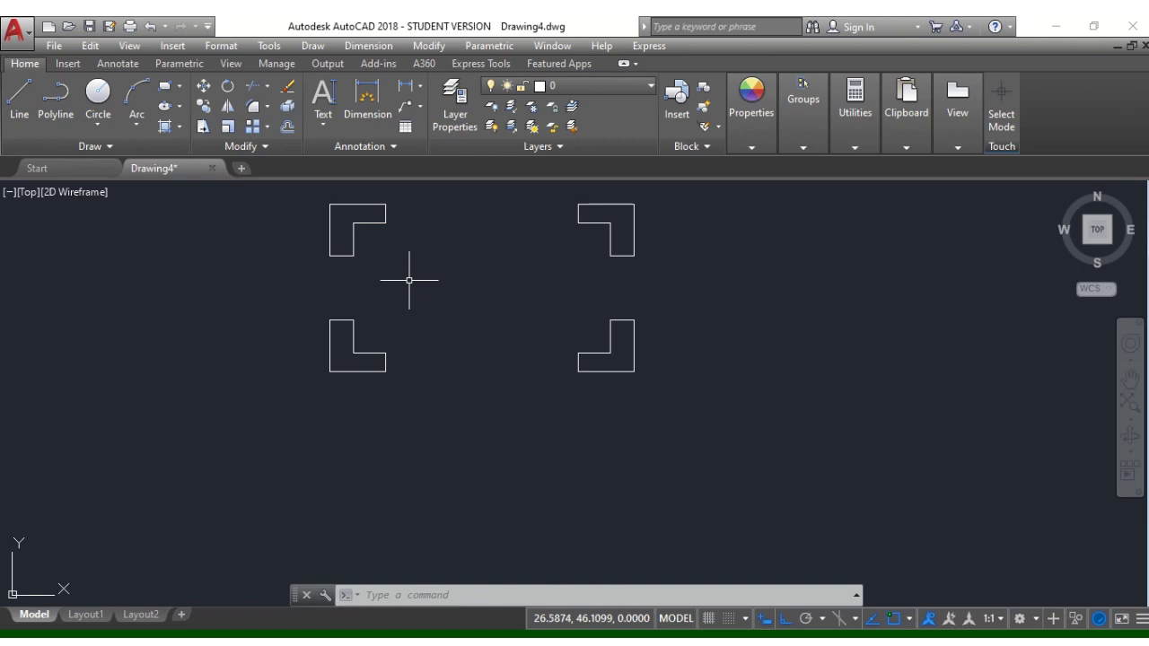
pyautogui.click(628, 238)
pyautogui.press('Escape')
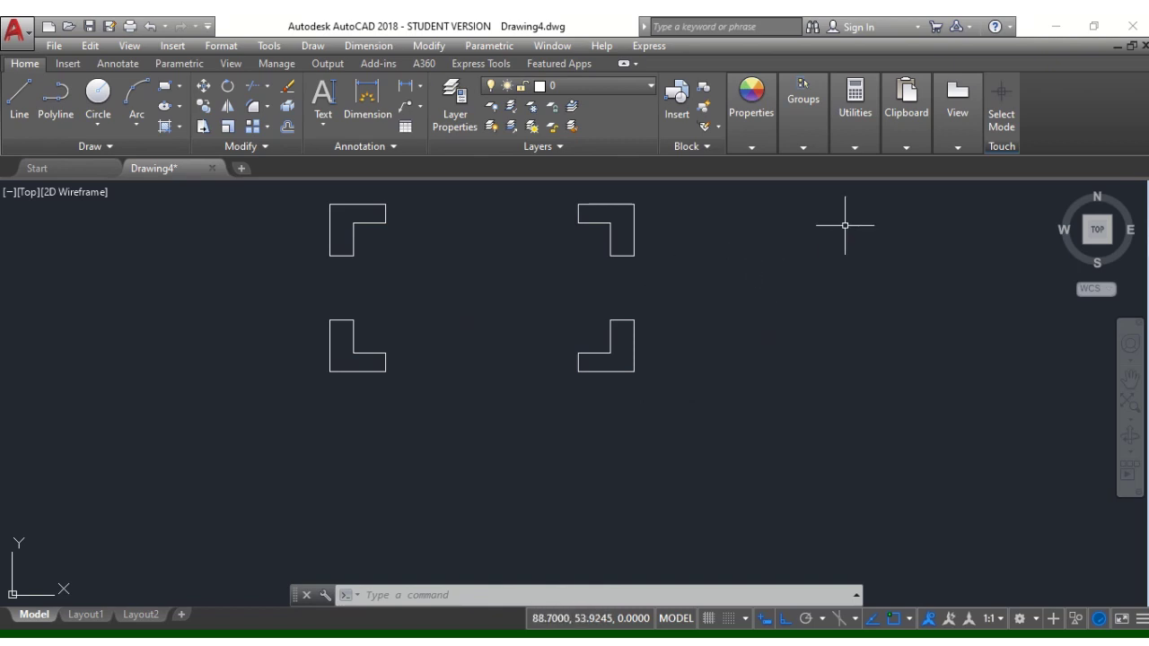
# Mirror all four L shapes across a vertical line on their right, erasing the source shapes.
pyautogui.click(227, 106)
pyautogui.click(353, 225)
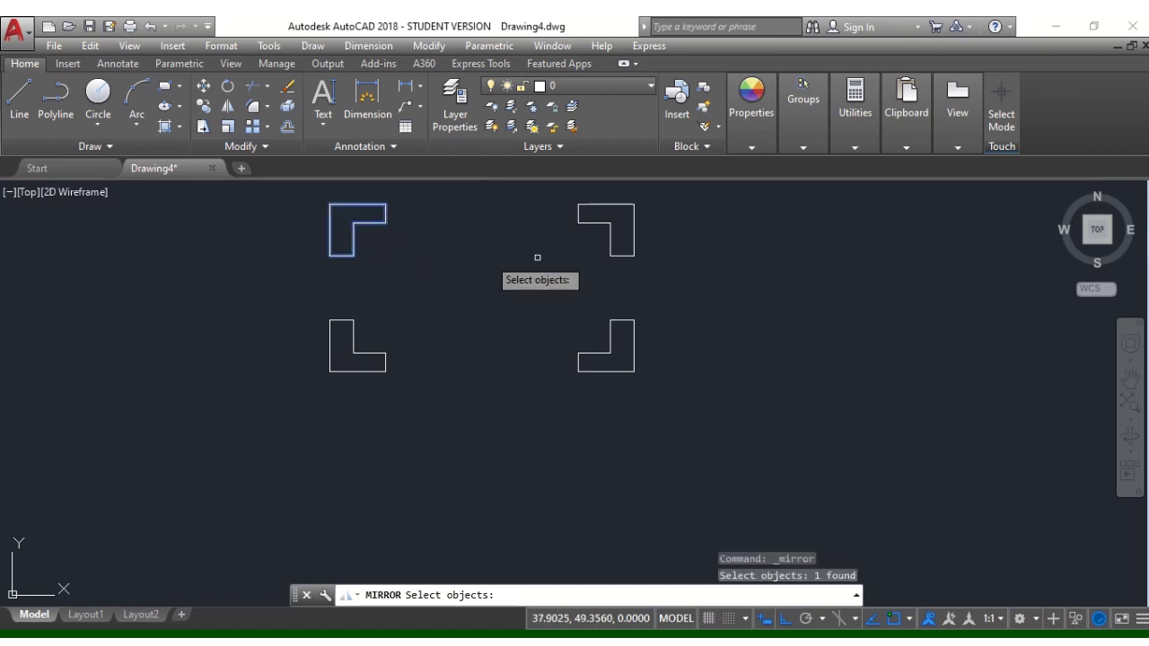
pyautogui.click(608, 240)
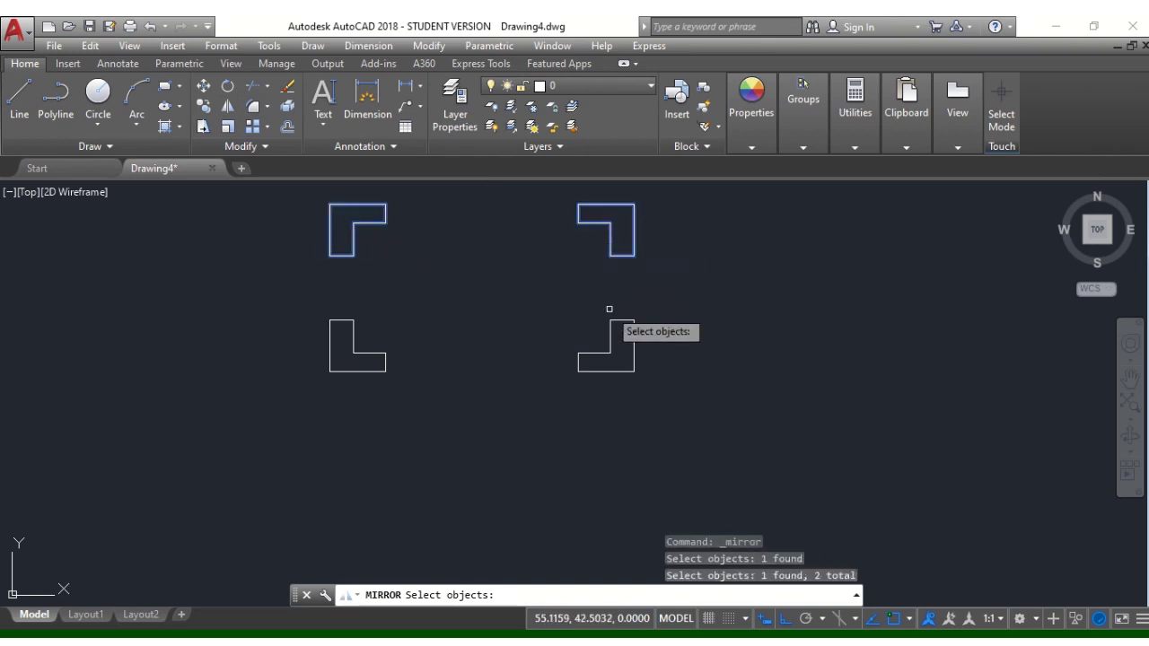
pyautogui.click(609, 335)
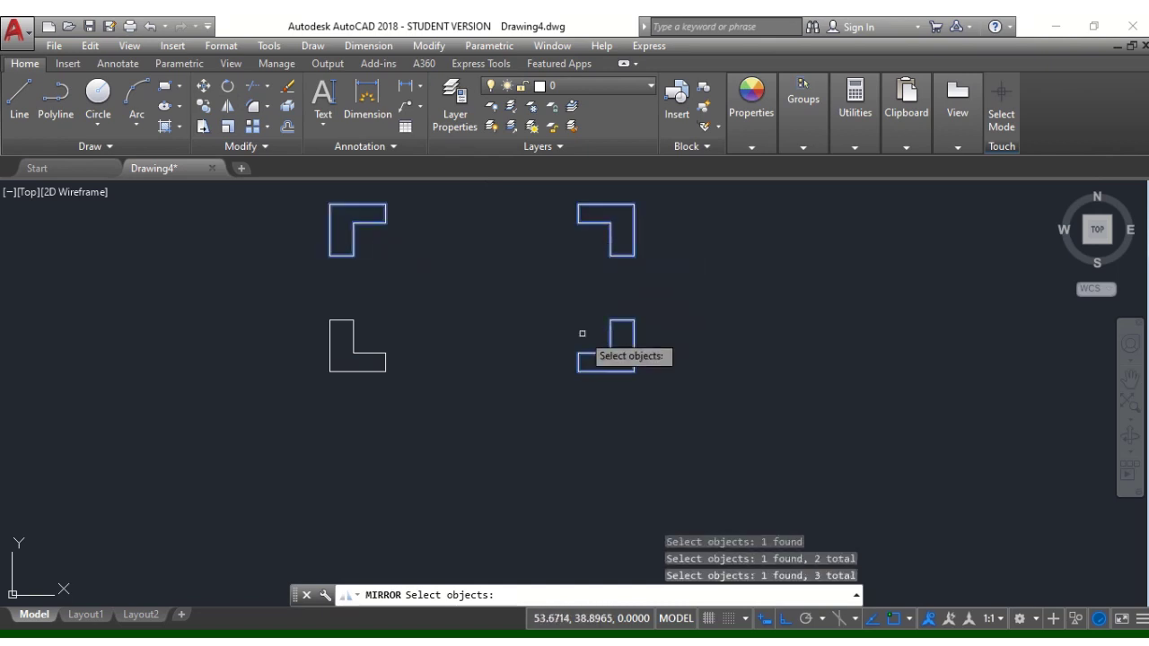
pyautogui.click(352, 339)
pyautogui.press('Return')
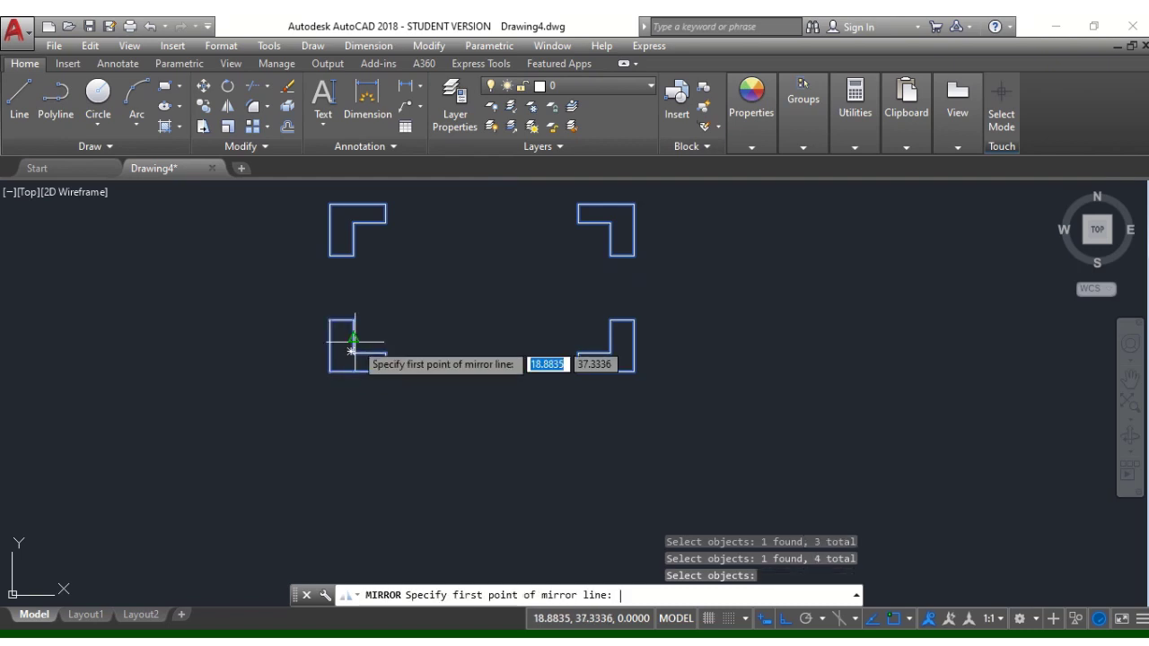
pyautogui.click(693, 189)
pyautogui.click(715, 392)
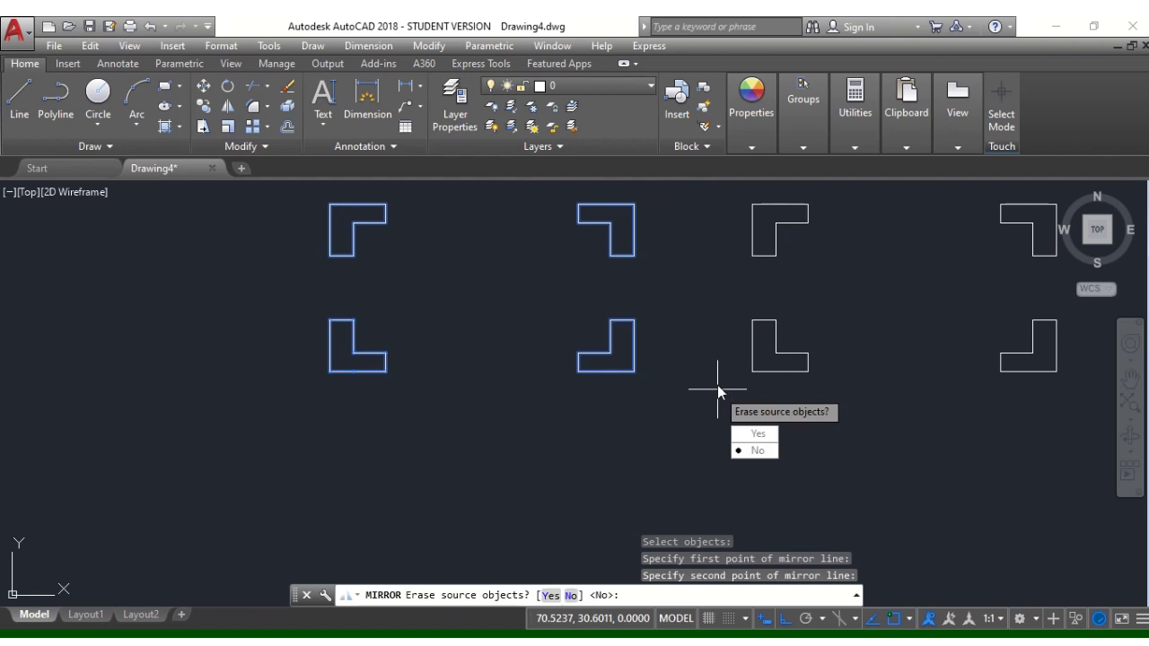
pyautogui.click(754, 435)
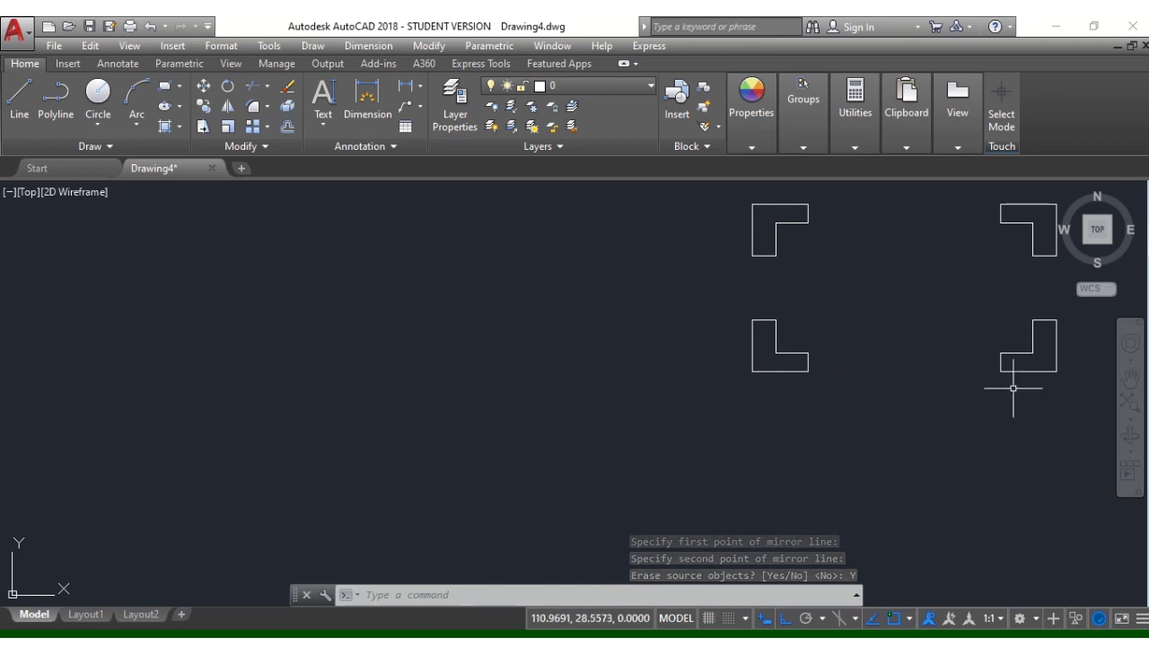
# Erase the four mirrored L outlines one at a time with Delete.
pyautogui.moveTo(1068, 422); pyautogui.dragTo(996, 244)
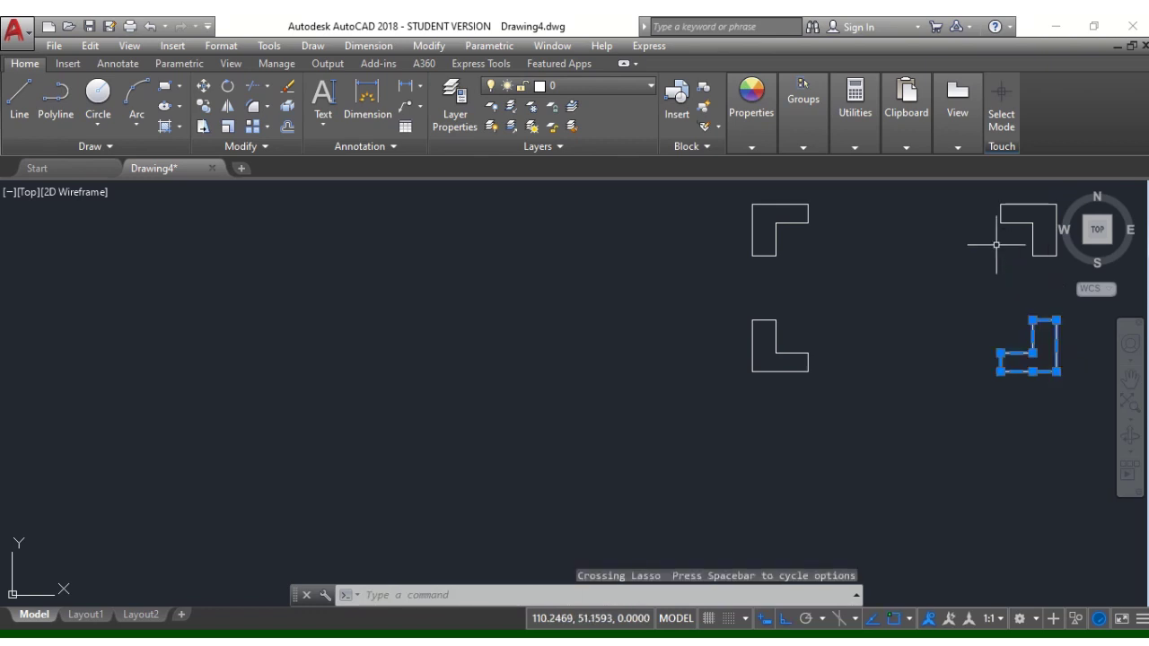
pyautogui.press('Delete')
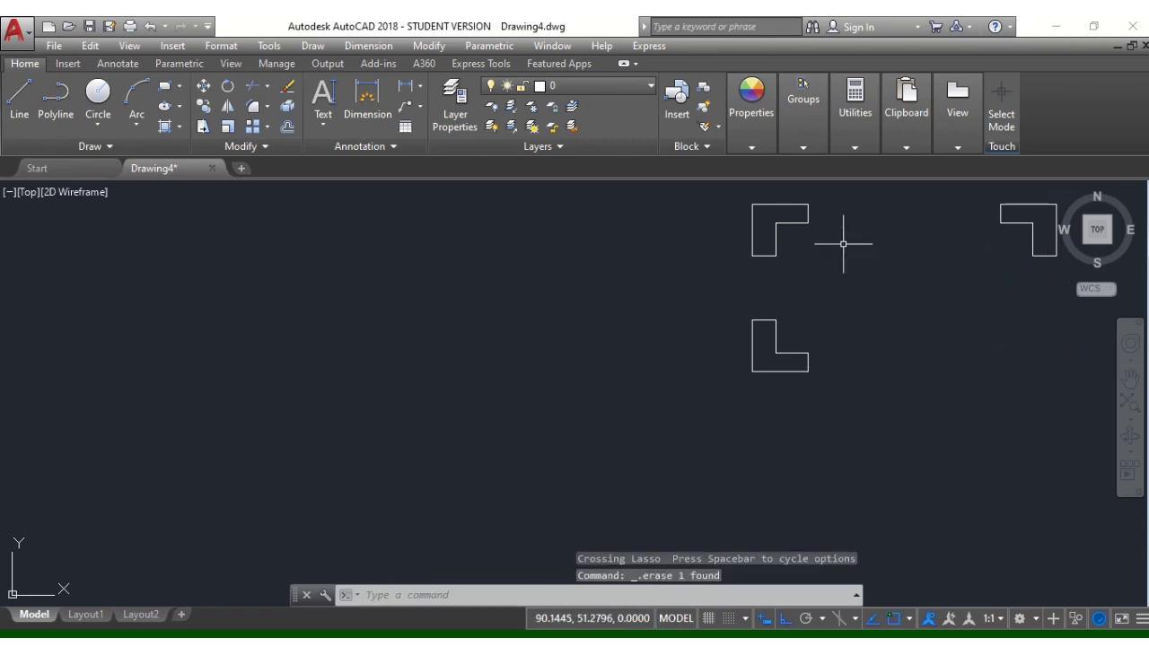
pyautogui.click(799, 221)
pyautogui.press('Delete')
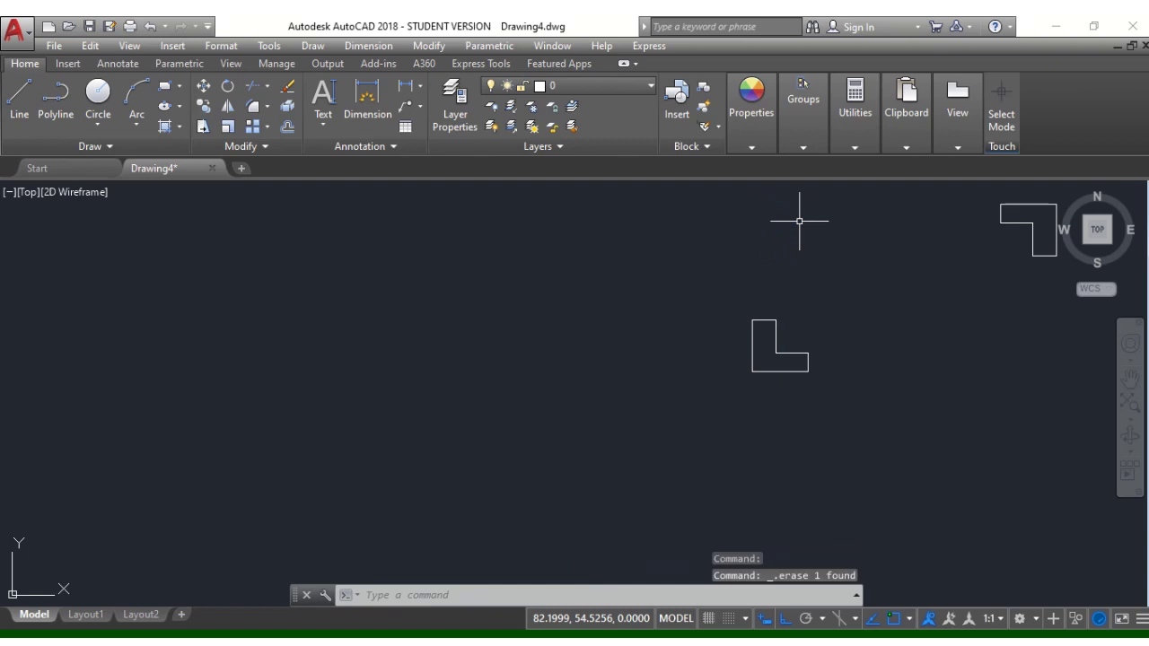
pyautogui.click(776, 336)
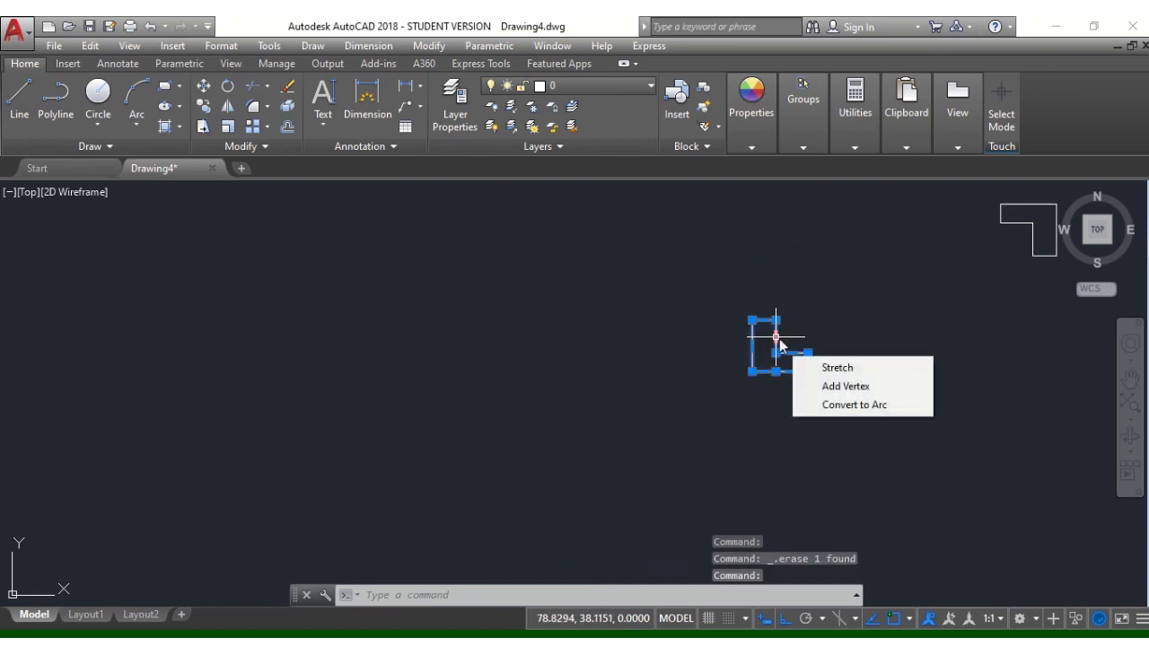
pyautogui.press('Delete')
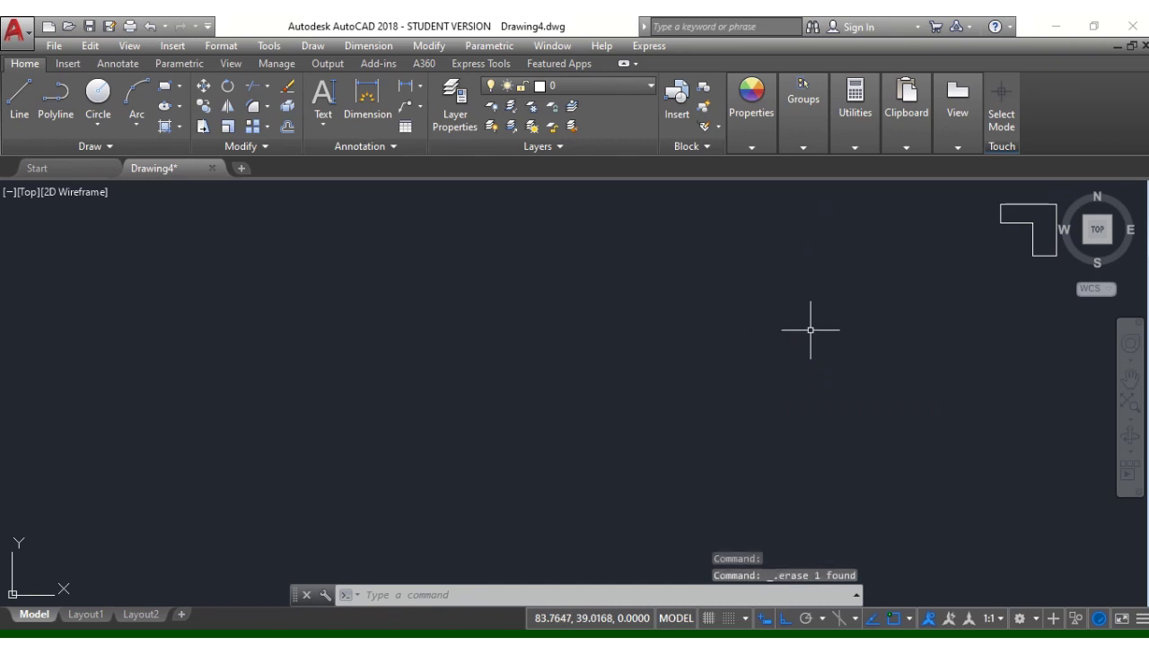
pyautogui.click(1032, 240)
pyautogui.press('Delete')
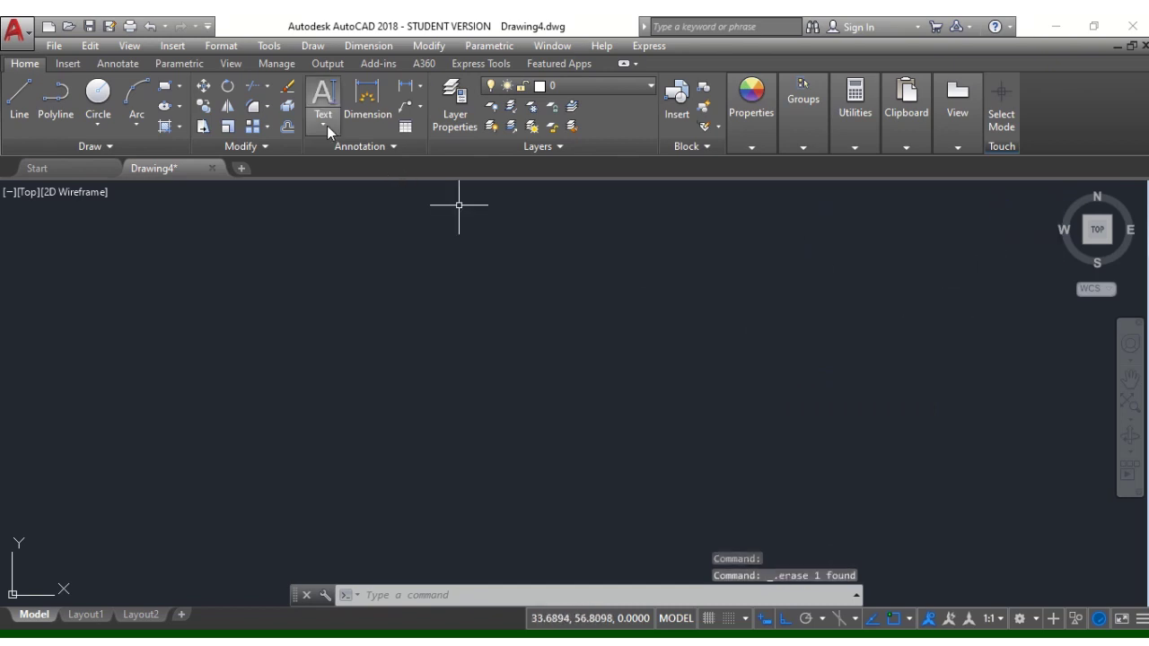
# Cancel a first single-line text attempt and turn off Ortho mode.
pyautogui.click(323, 124)
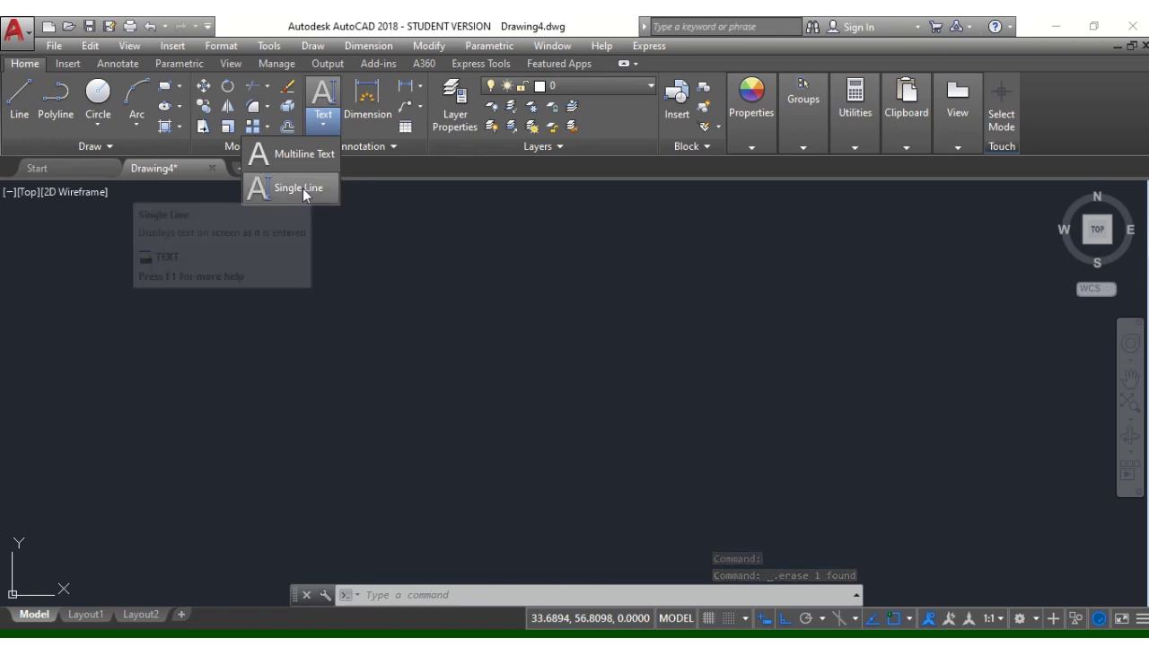
pyautogui.click(302, 188)
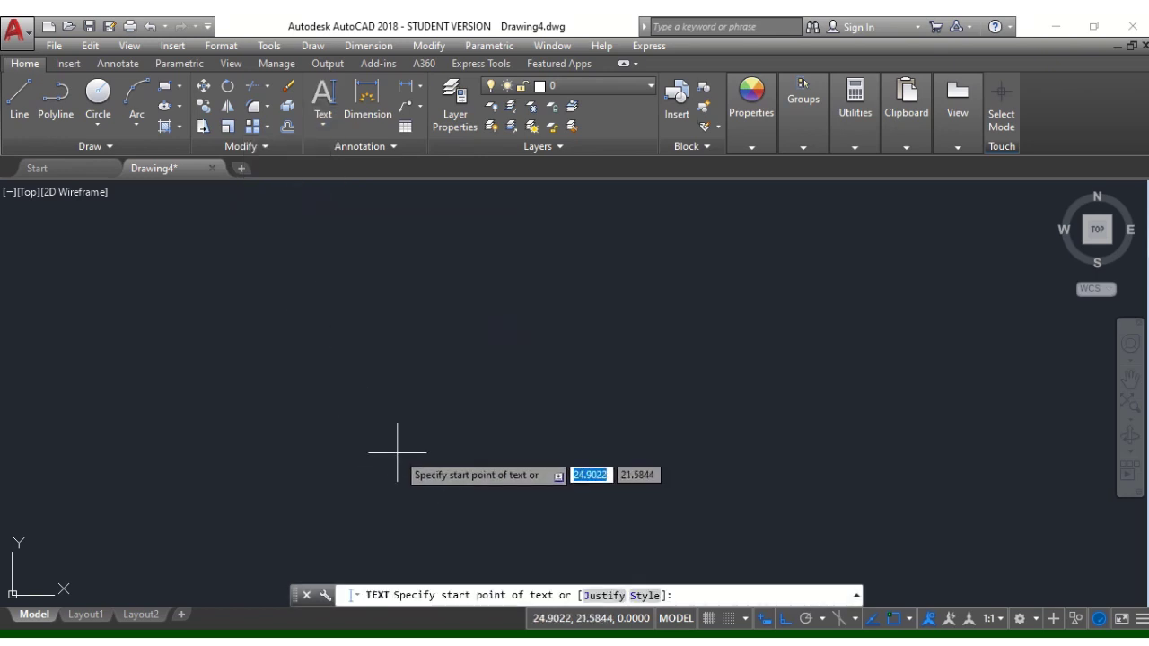
pyautogui.click(397, 453)
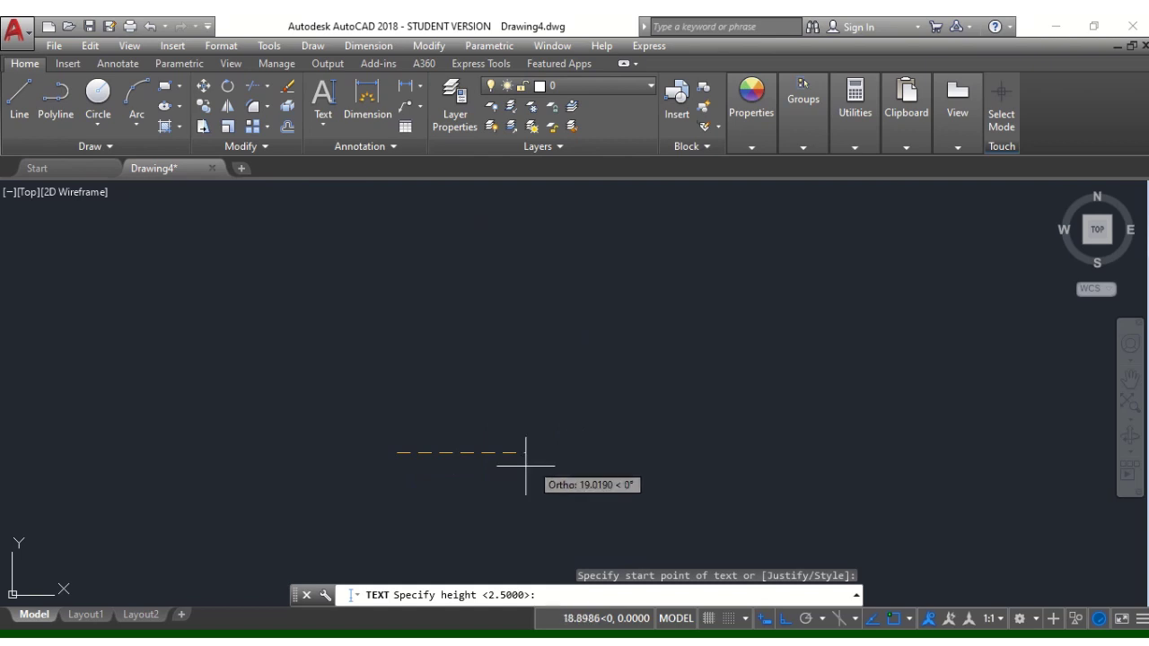
pyautogui.press('Escape')
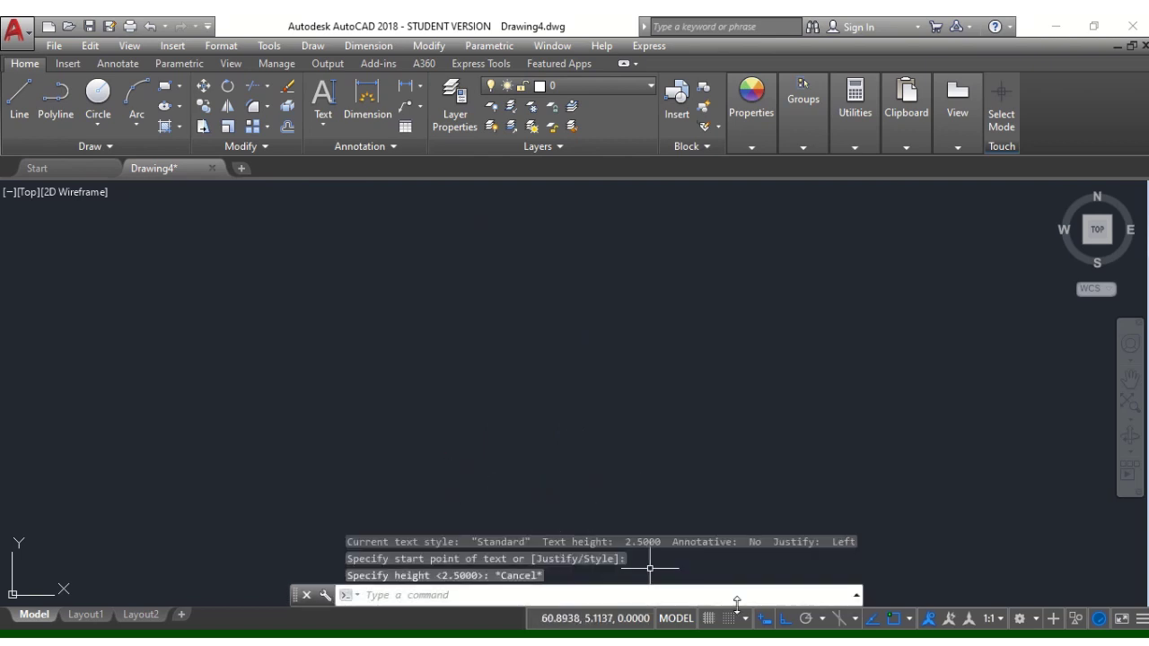
pyautogui.click(781, 621)
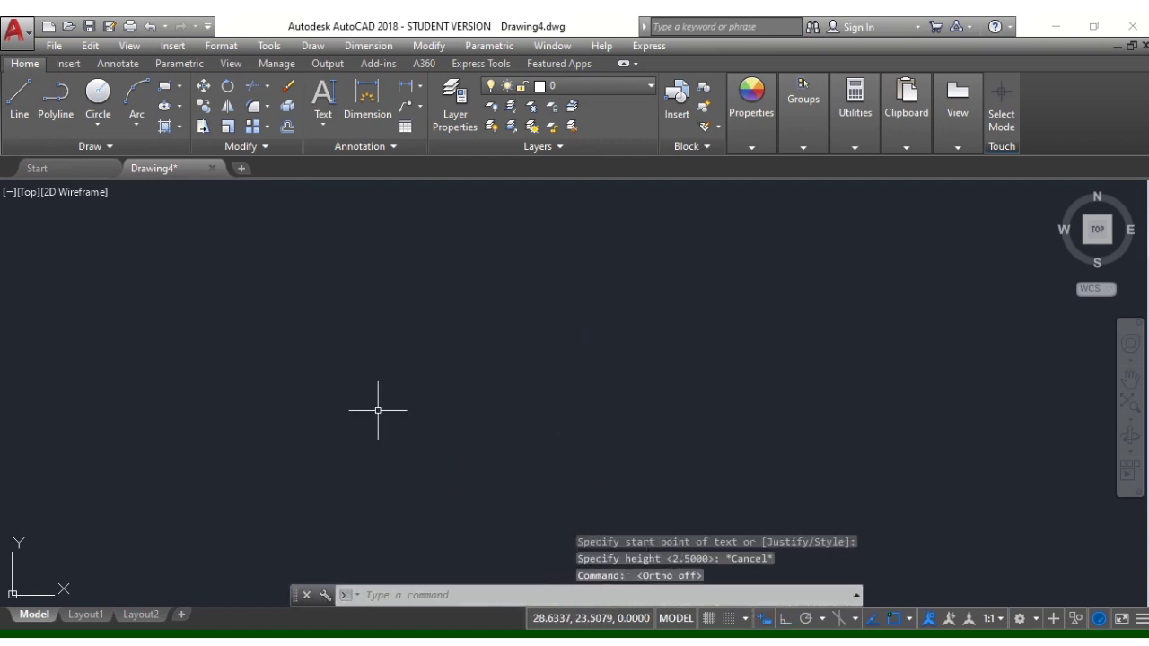
# Place single-line text 'AutoCAD' at height 2 with 0 rotation.
pyautogui.click(323, 125)
pyautogui.click(314, 196)
pyautogui.click(386, 466)
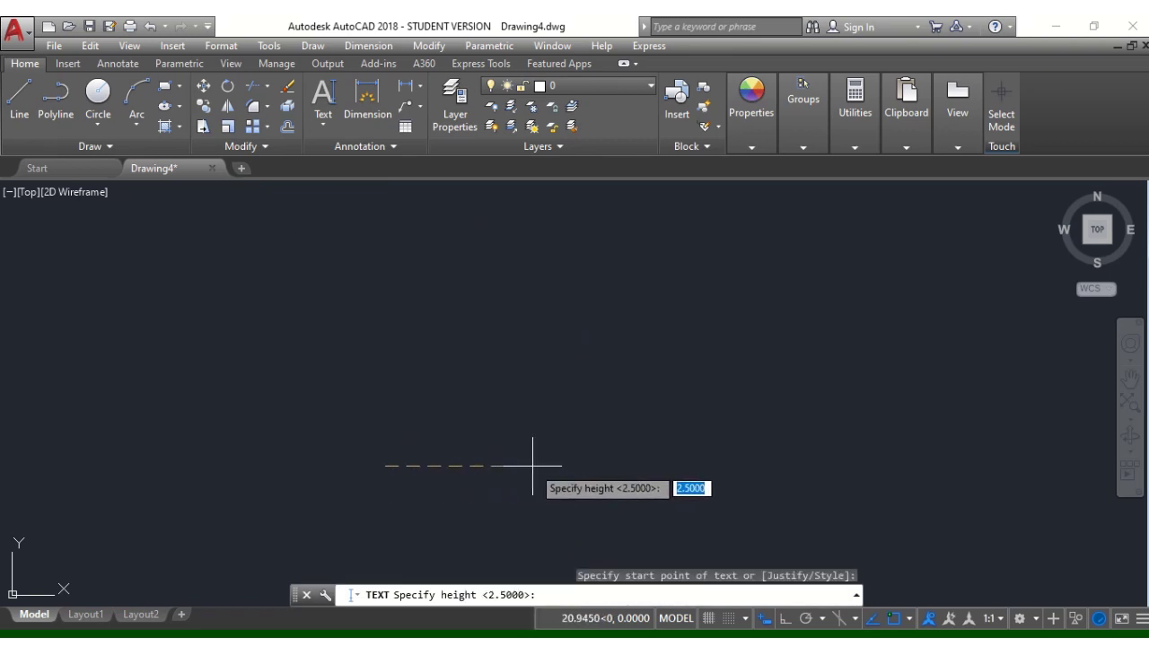
pyautogui.write('2')
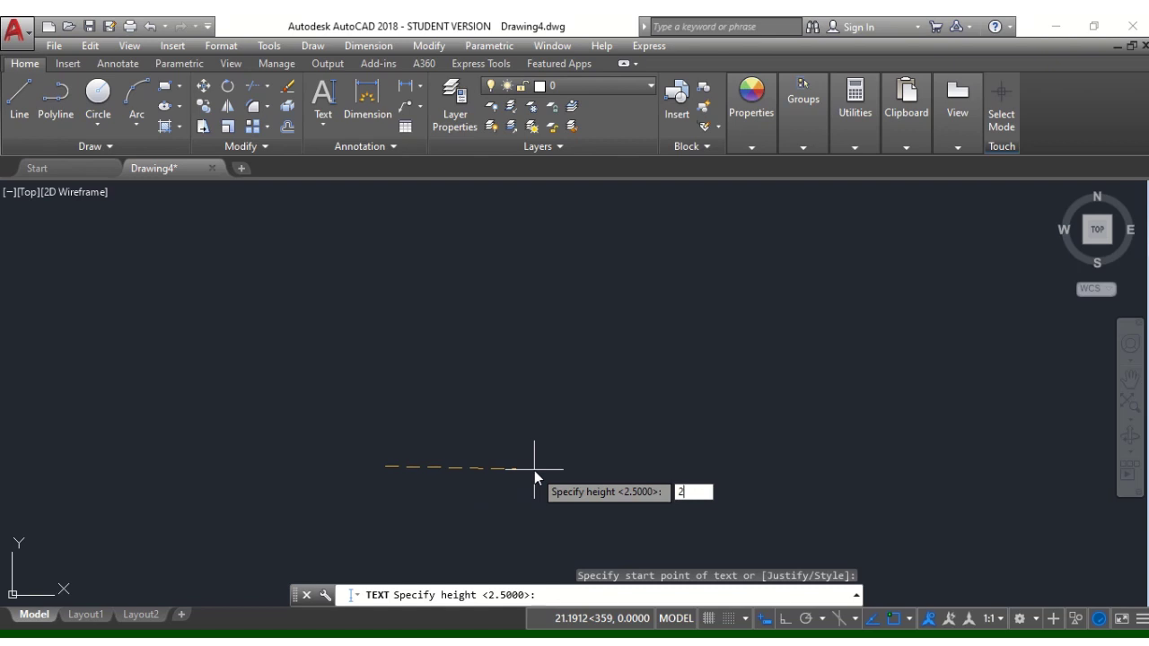
pyautogui.press('Return')
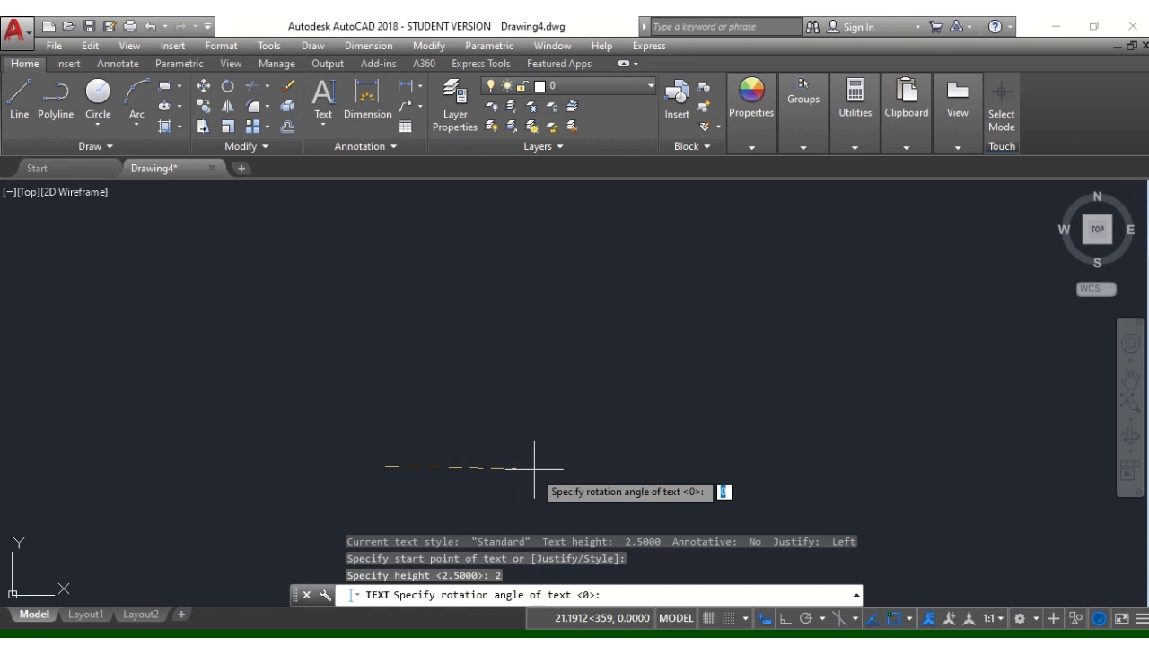
pyautogui.press('Return')
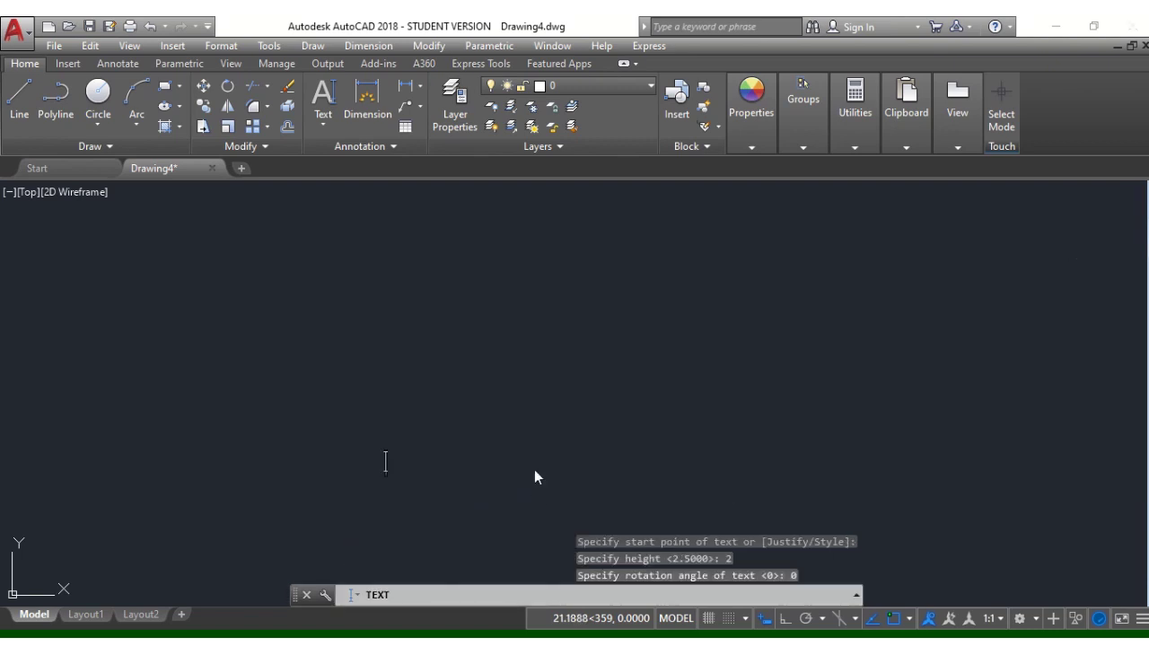
pyautogui.write('A')
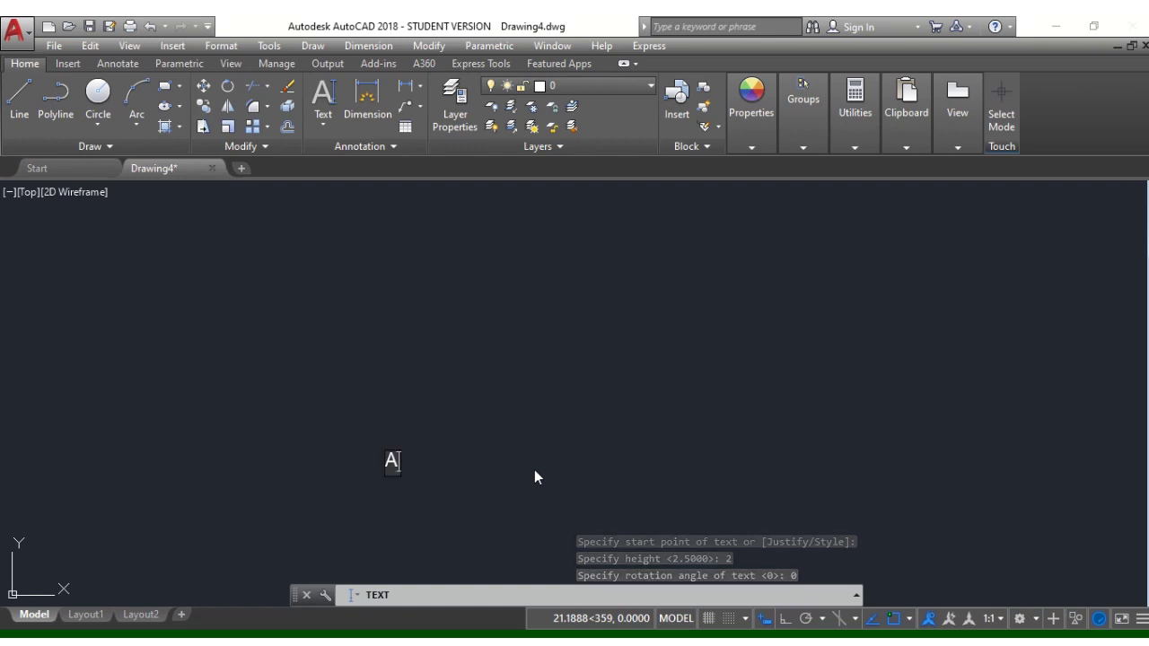
pyautogui.write('uto')
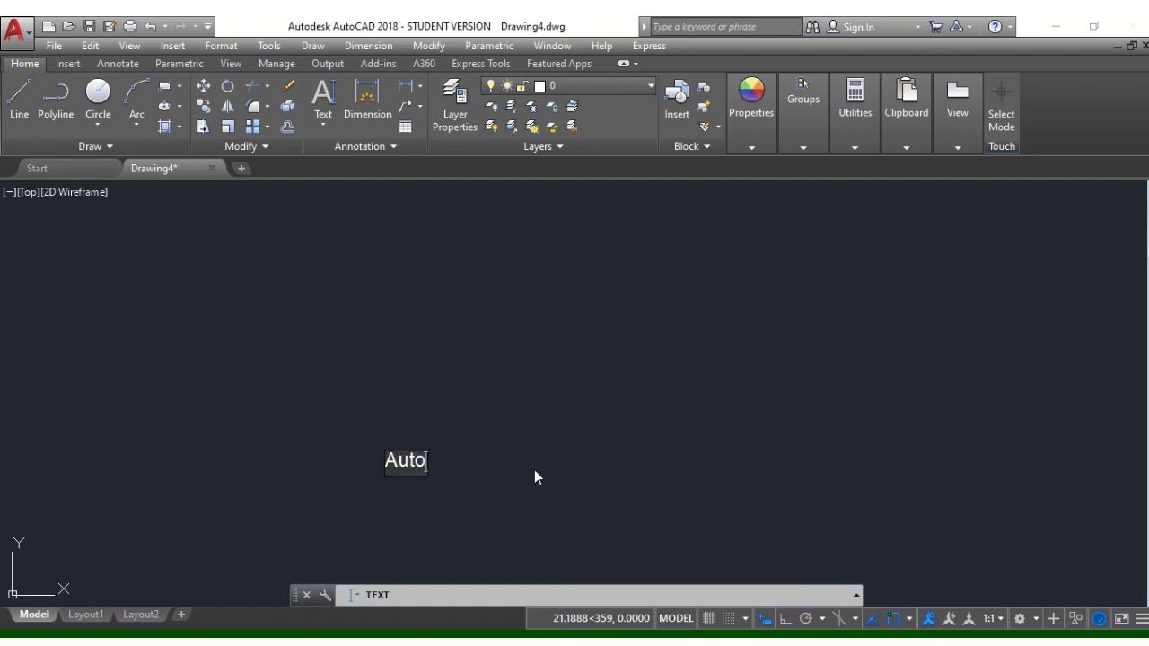
pyautogui.write('CAD')
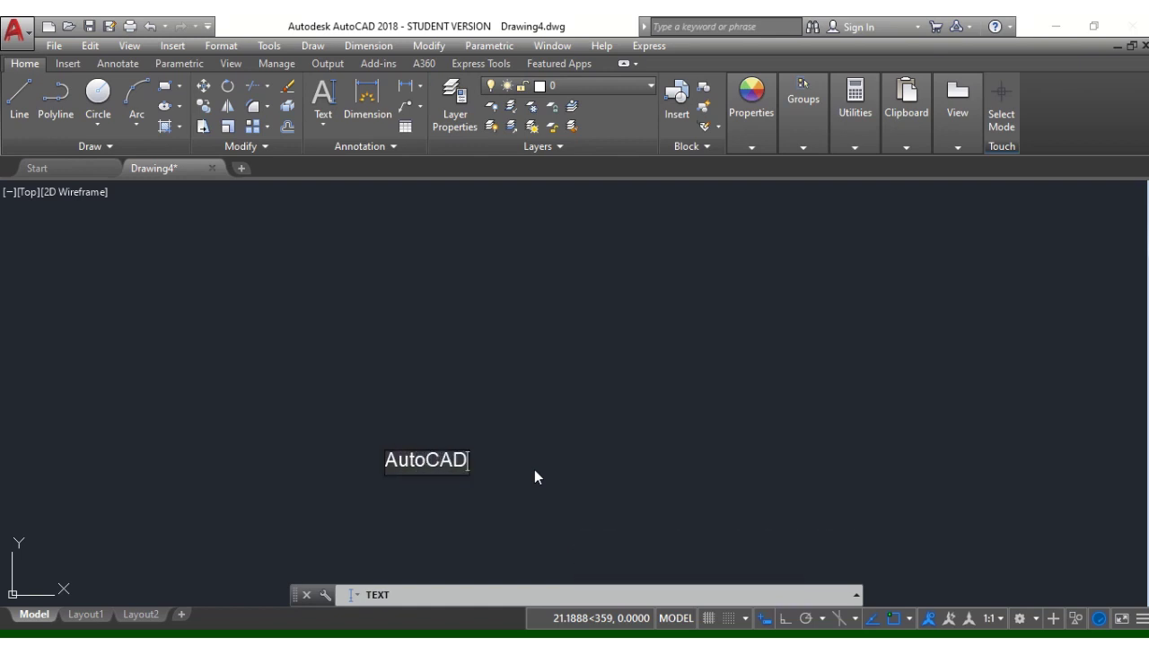
pyautogui.press('Return')
pyautogui.press('Return')
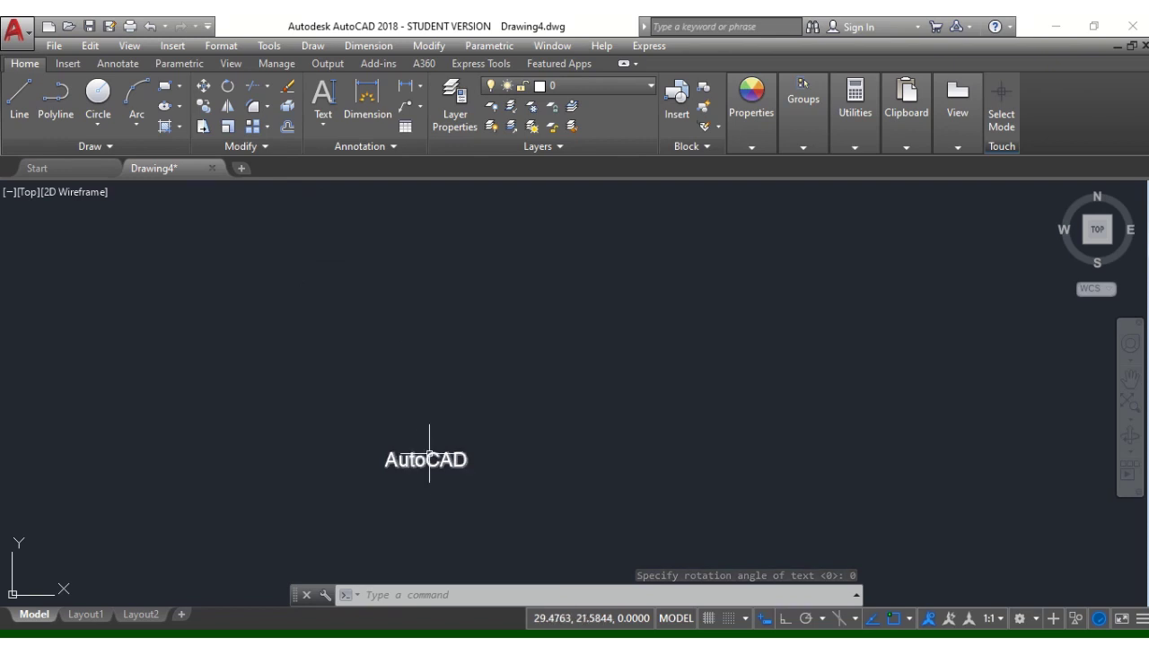
# Mirror the AutoCAD text across a vertical line to its right, keeping the original, and select the copy.
pyautogui.click(226, 110)
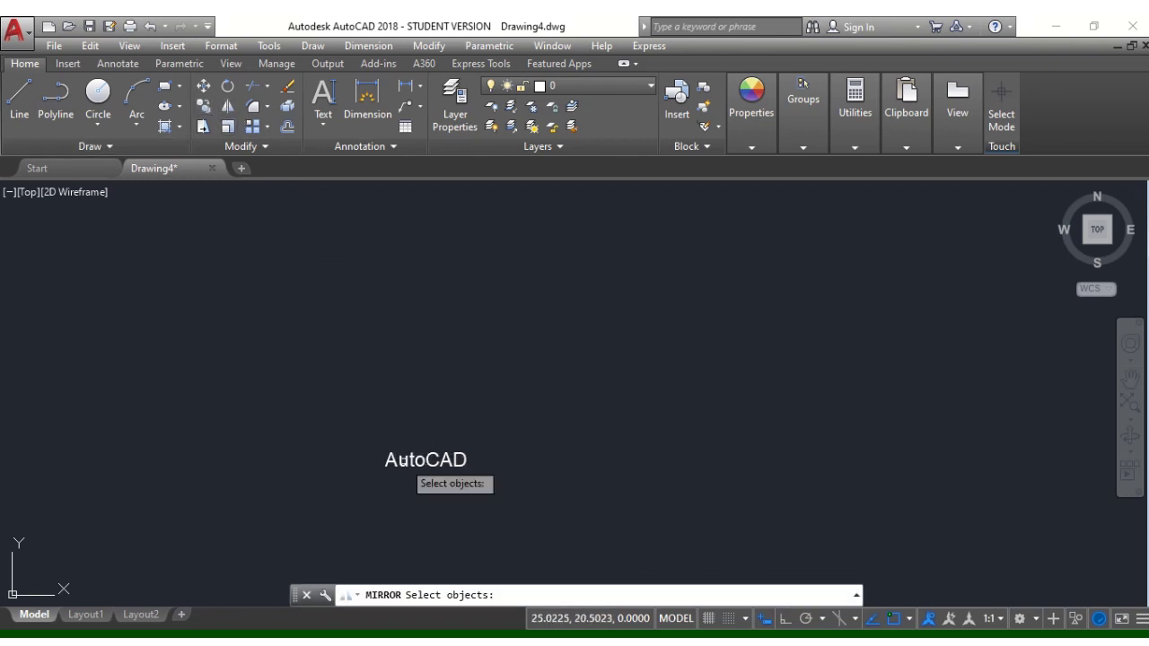
pyautogui.click(412, 461)
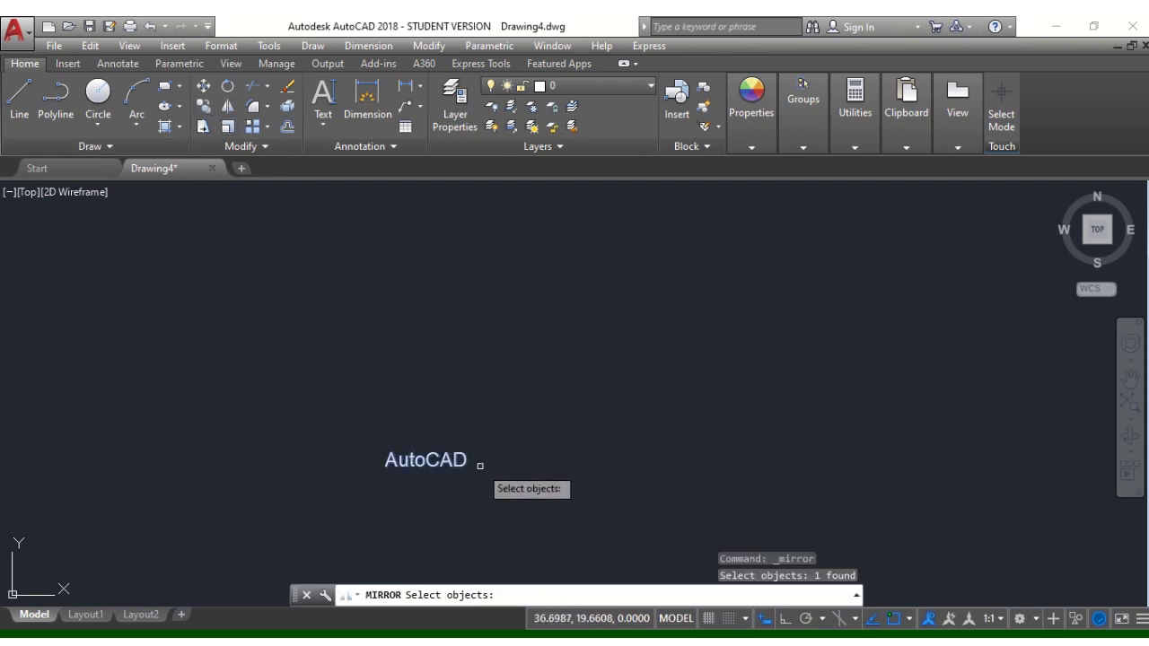
pyautogui.press('Return')
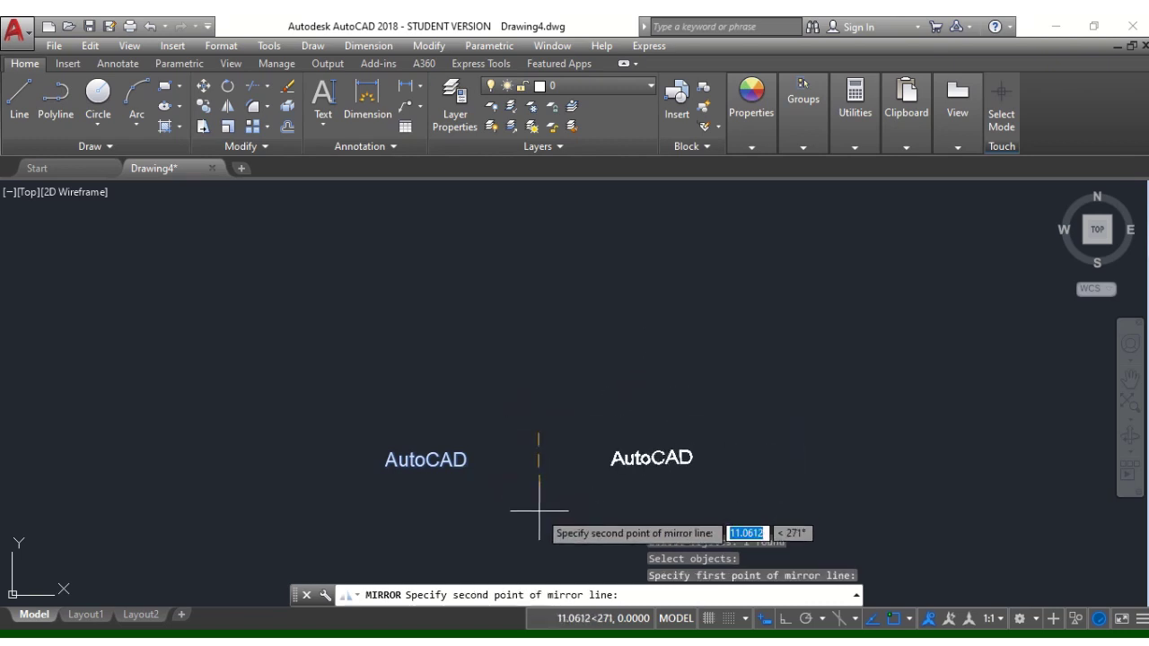
pyautogui.click(538, 471)
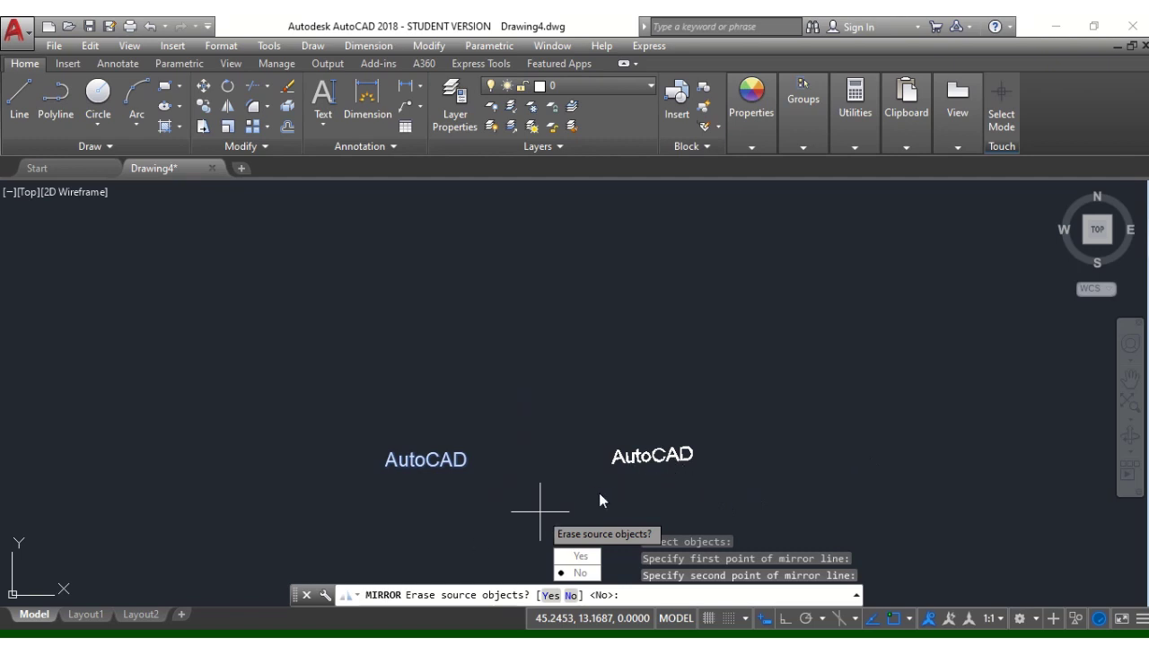
pyautogui.click(585, 572)
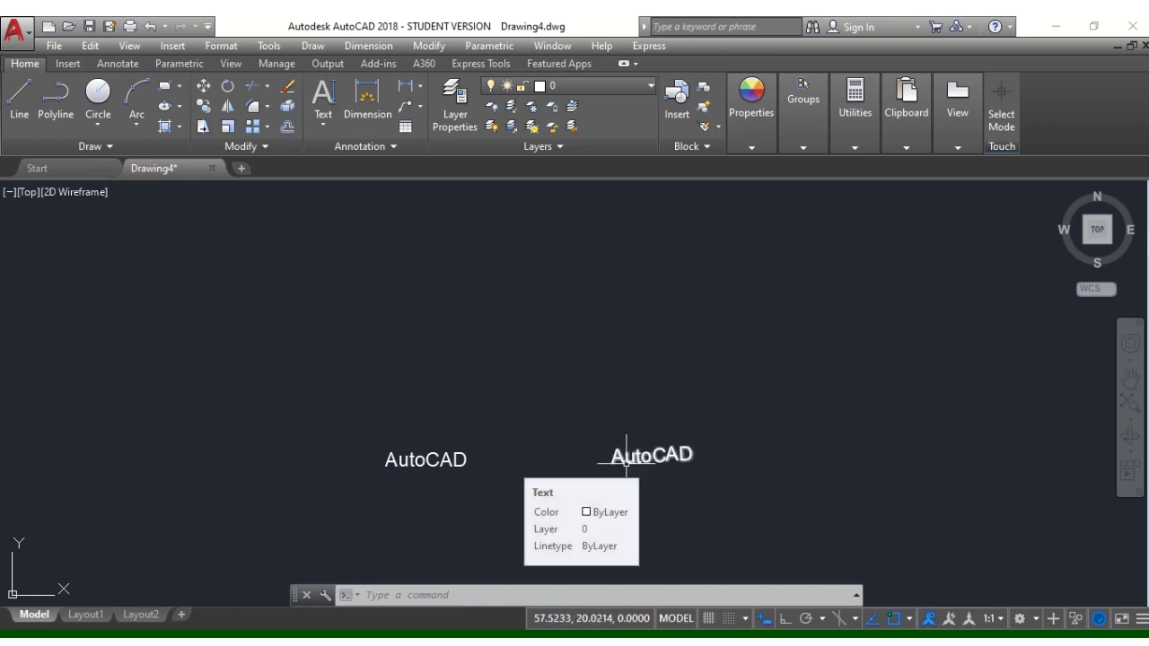
pyautogui.click(627, 463)
# Delete the mirrored text copy and set the MIRRTEXT system variable to 1.
pyautogui.press('Delete')
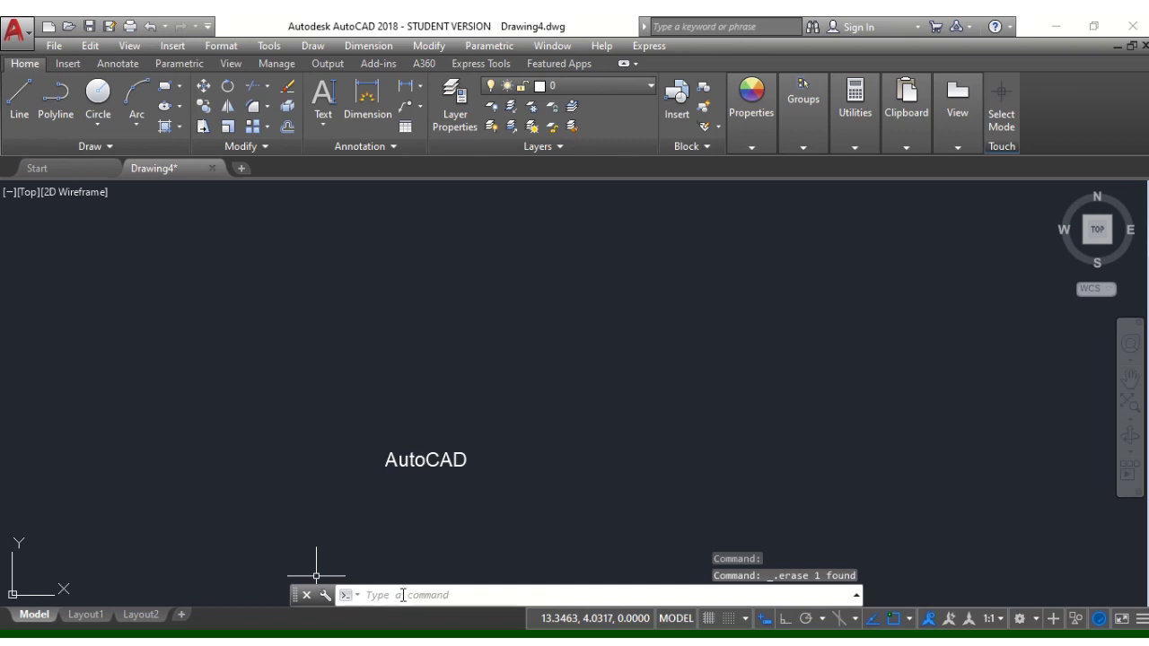
pyautogui.click(404, 595)
pyautogui.write('mirr')
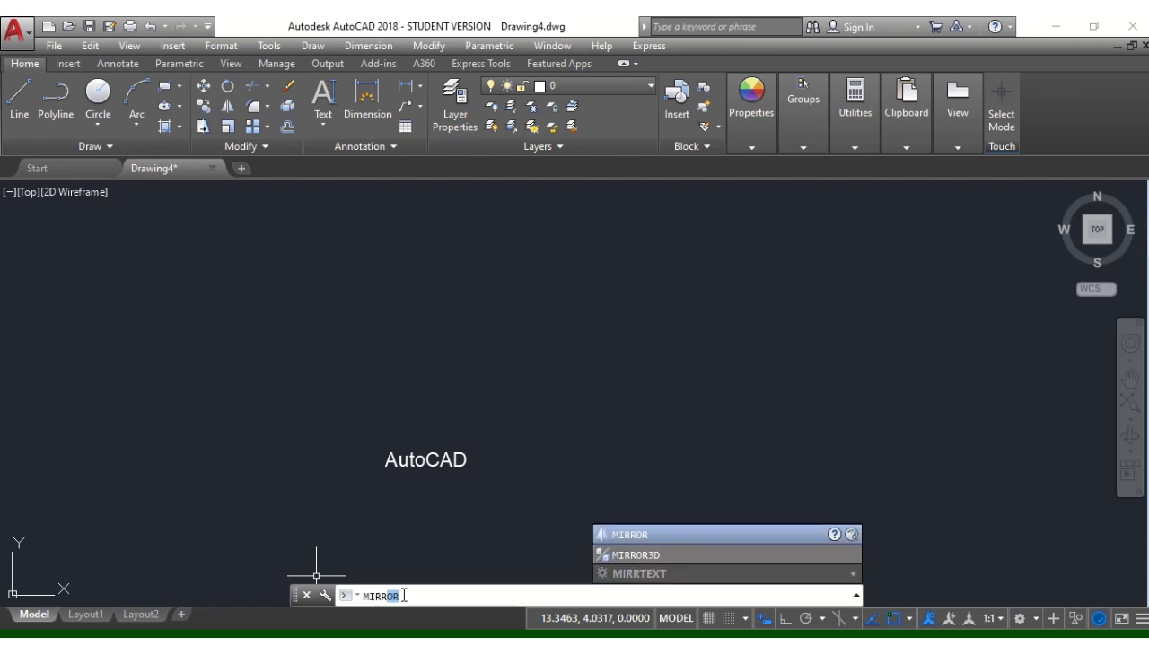
pyautogui.write('text')
pyautogui.press('Return')
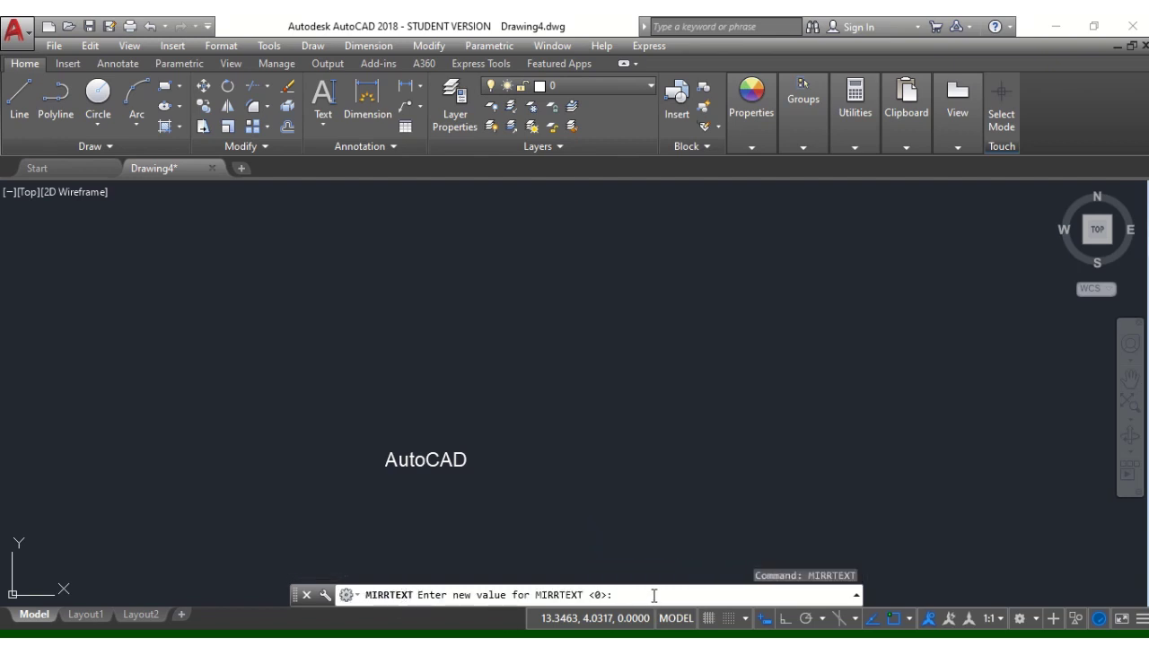
pyautogui.write('1')
pyautogui.press('Return')
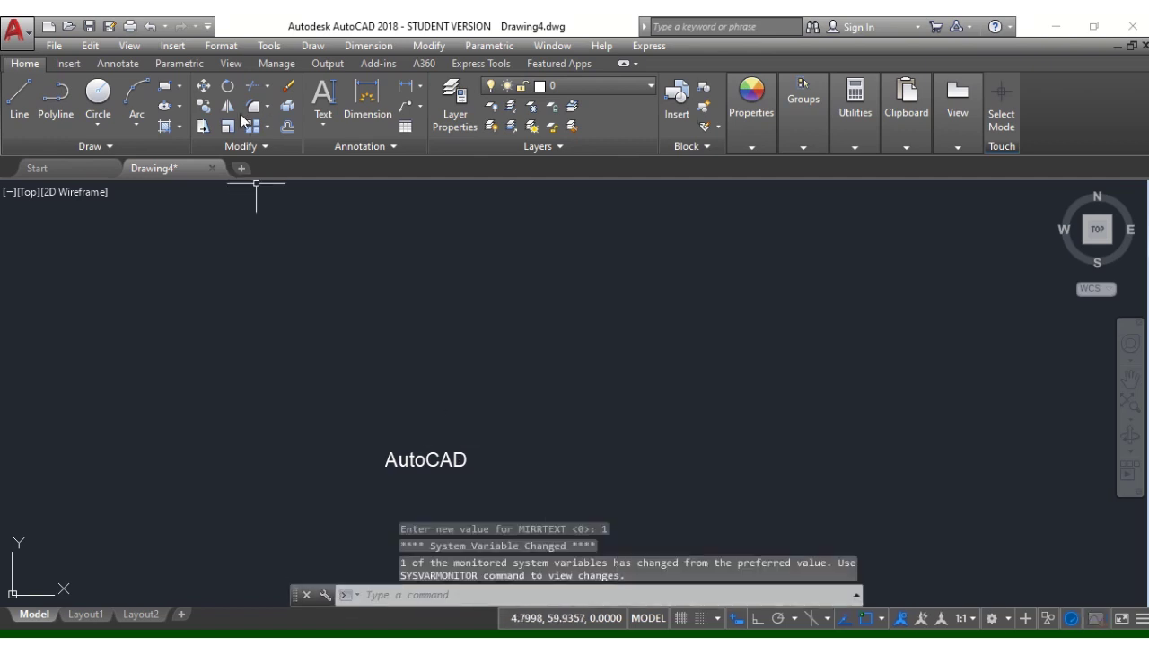
pyautogui.click(229, 106)
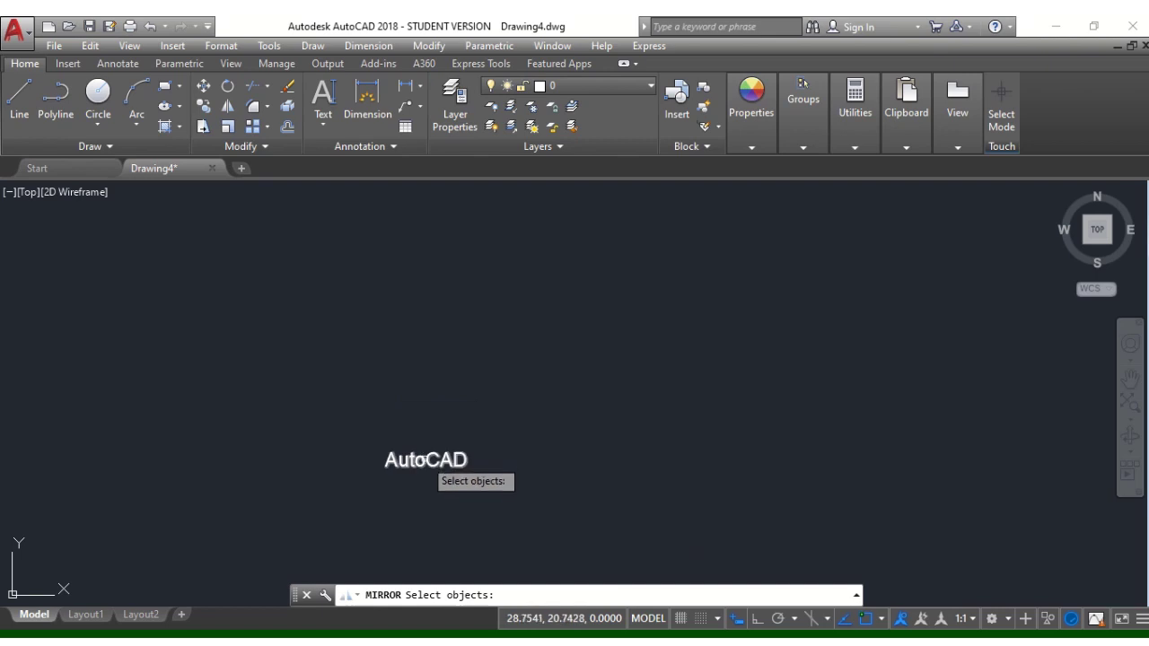
# Mirror the AutoCAD text across a vertical line so the copy reads back-to-front.
pyautogui.click(422, 460)
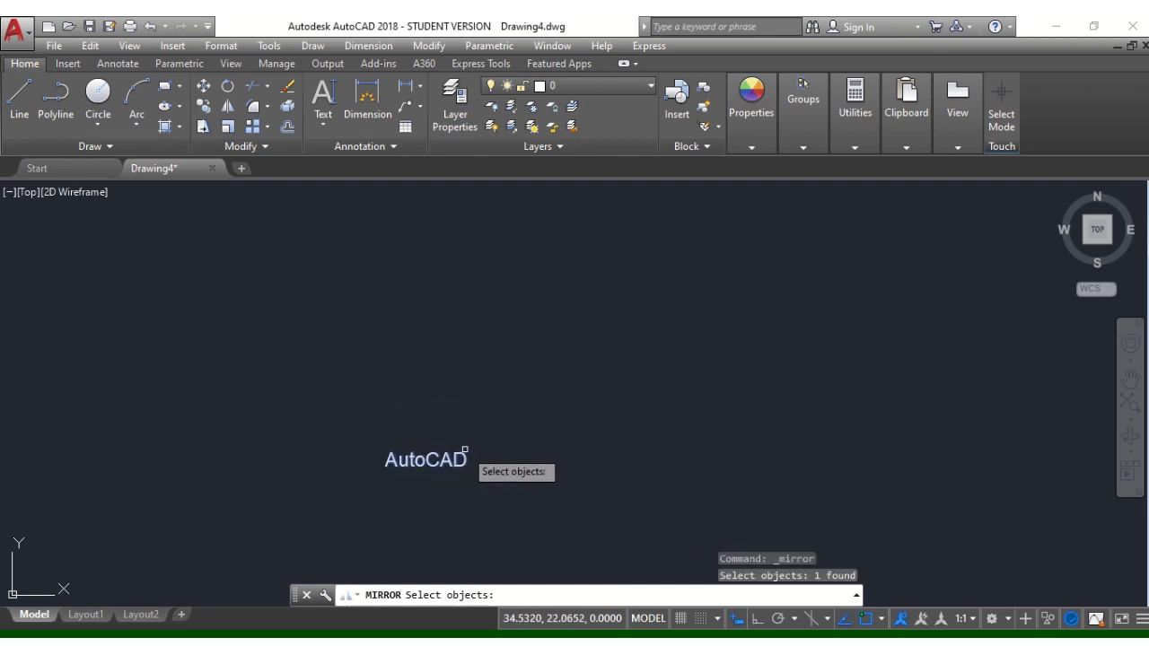
pyautogui.press('Return')
pyautogui.click(565, 441)
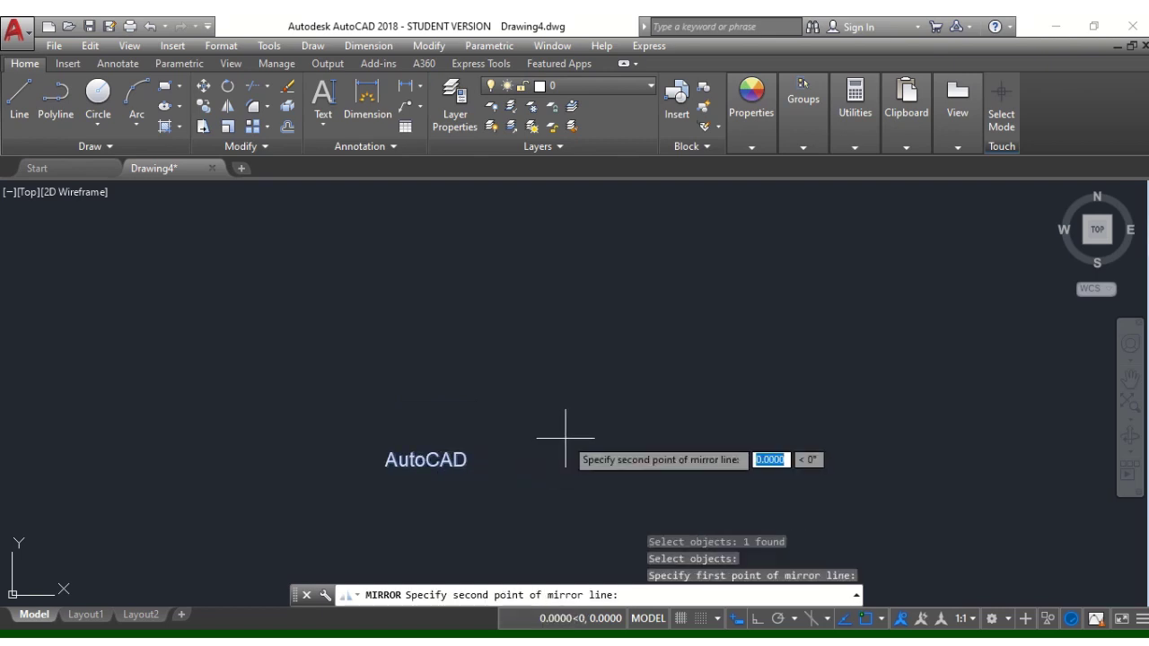
pyautogui.click(566, 489)
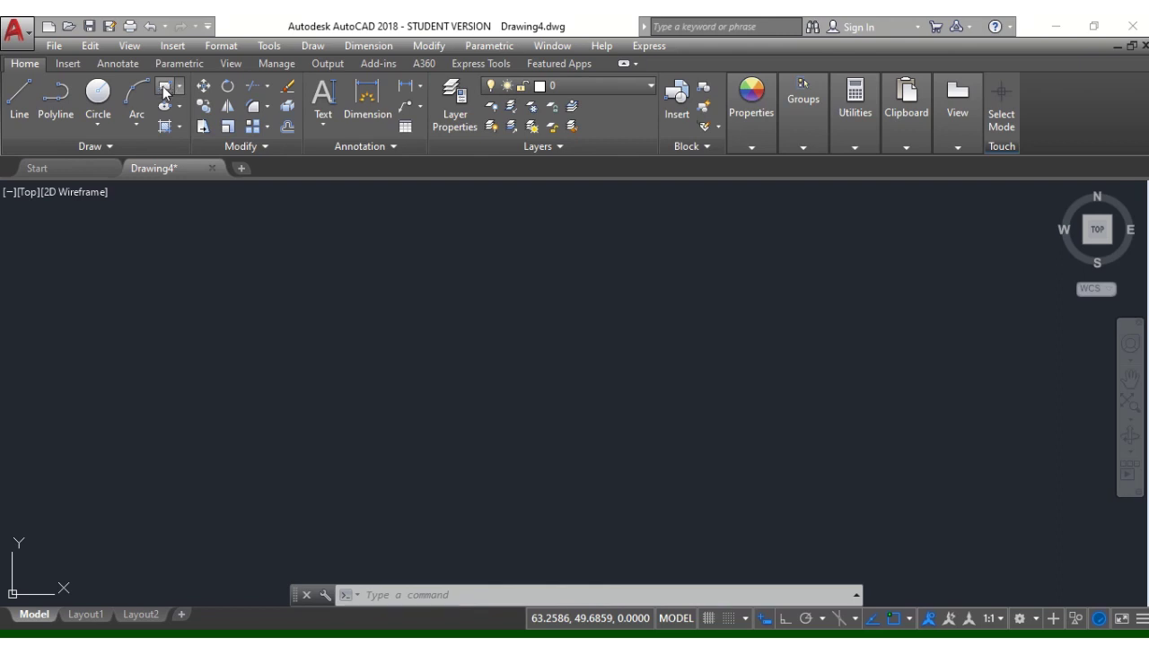
# Draw a 20 by 25 rectangle with the Rectangle tool.
pyautogui.click(374, 306)
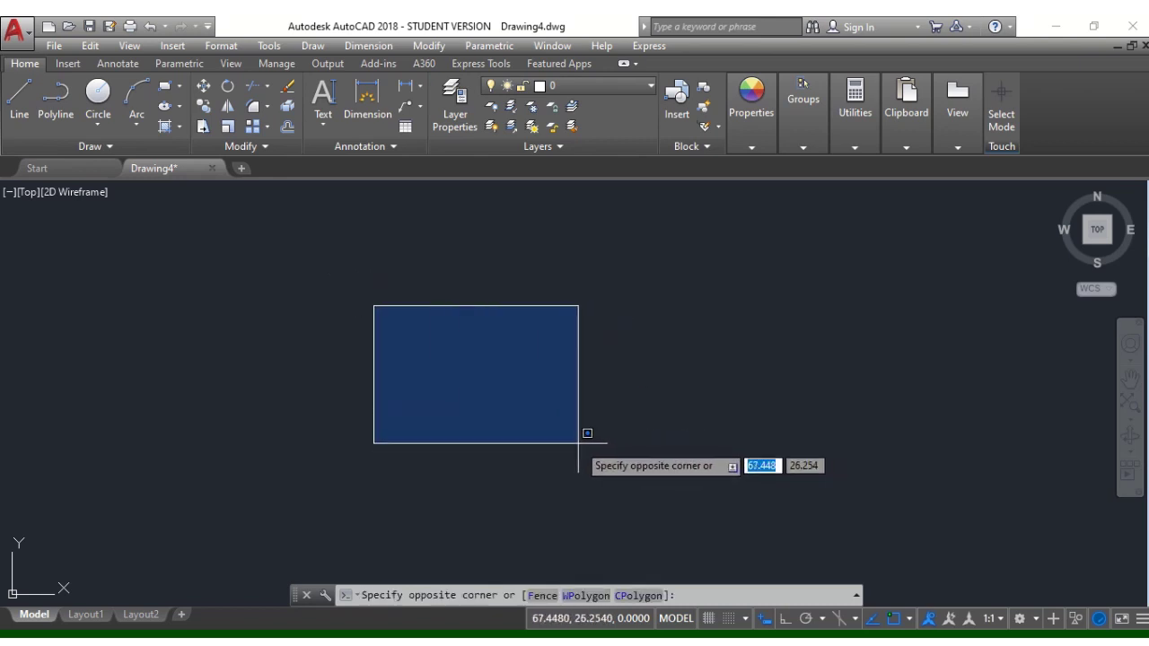
pyautogui.press('Escape')
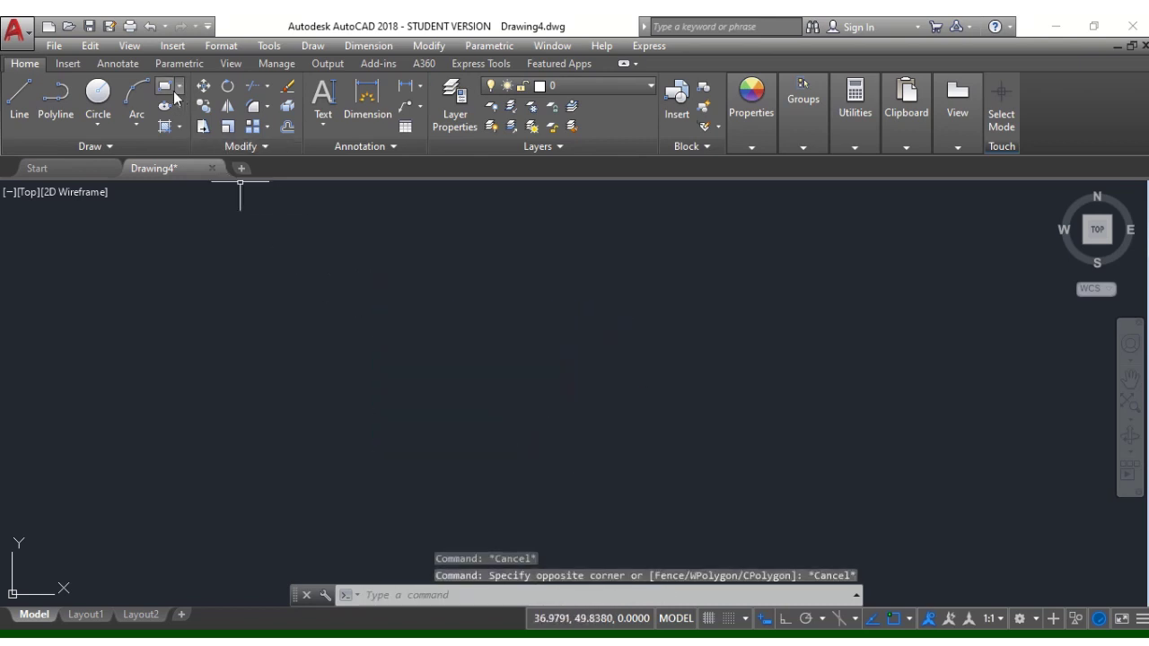
pyautogui.click(169, 88)
pyautogui.click(318, 261)
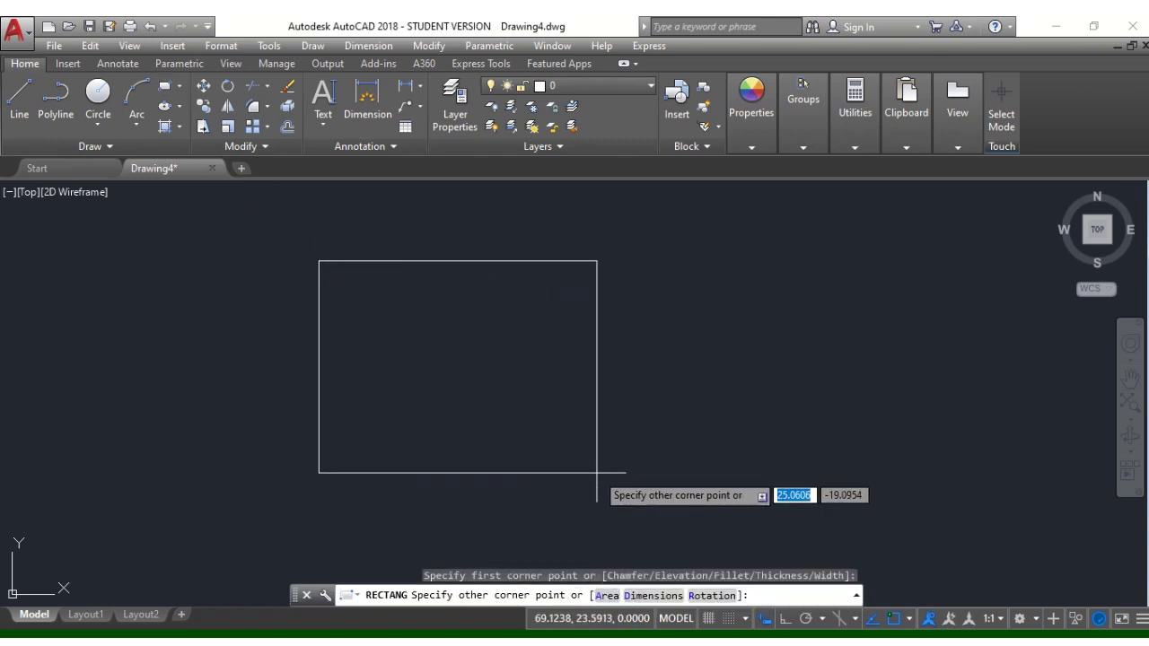
pyautogui.write('20')
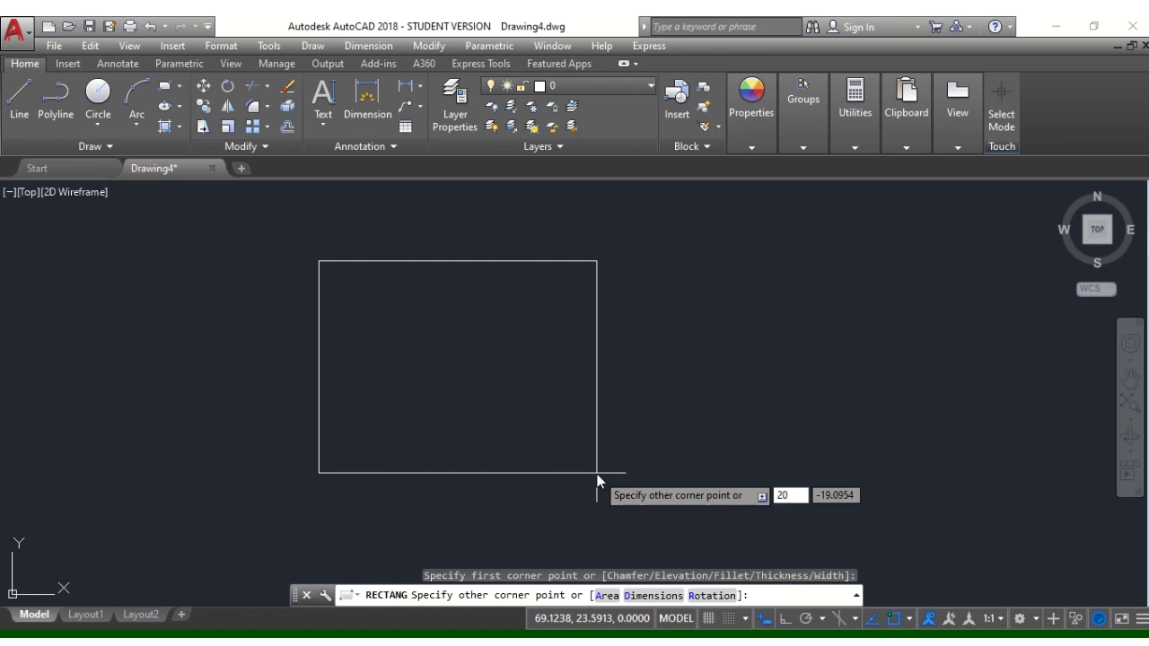
pyautogui.press('Tab')
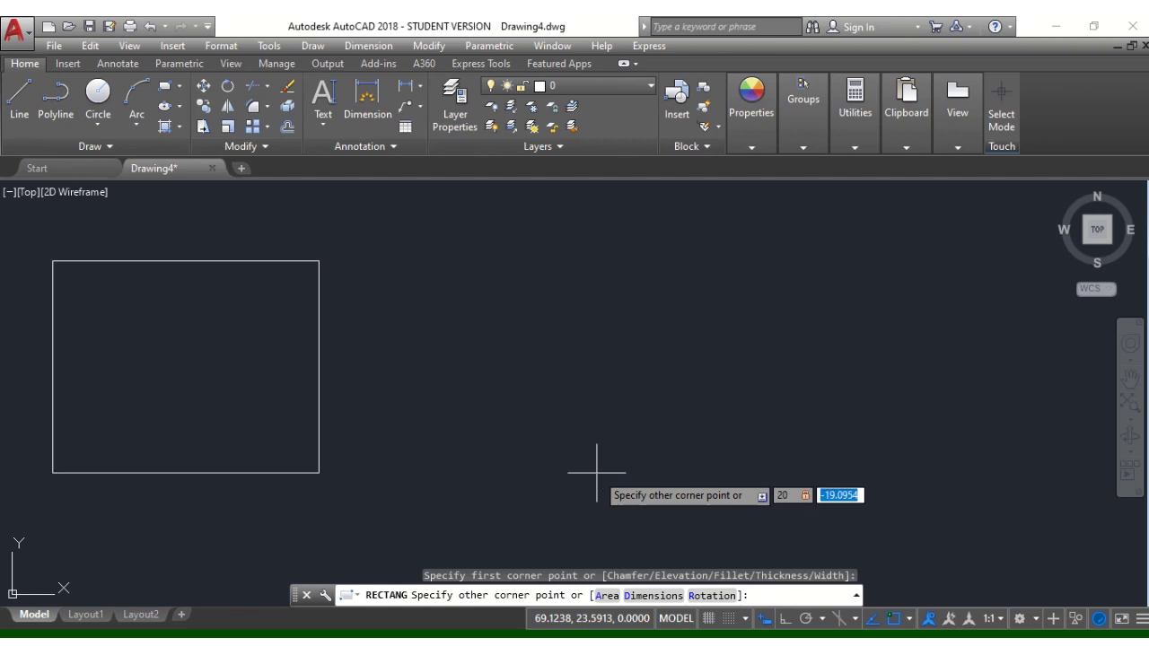
pyautogui.write('25')
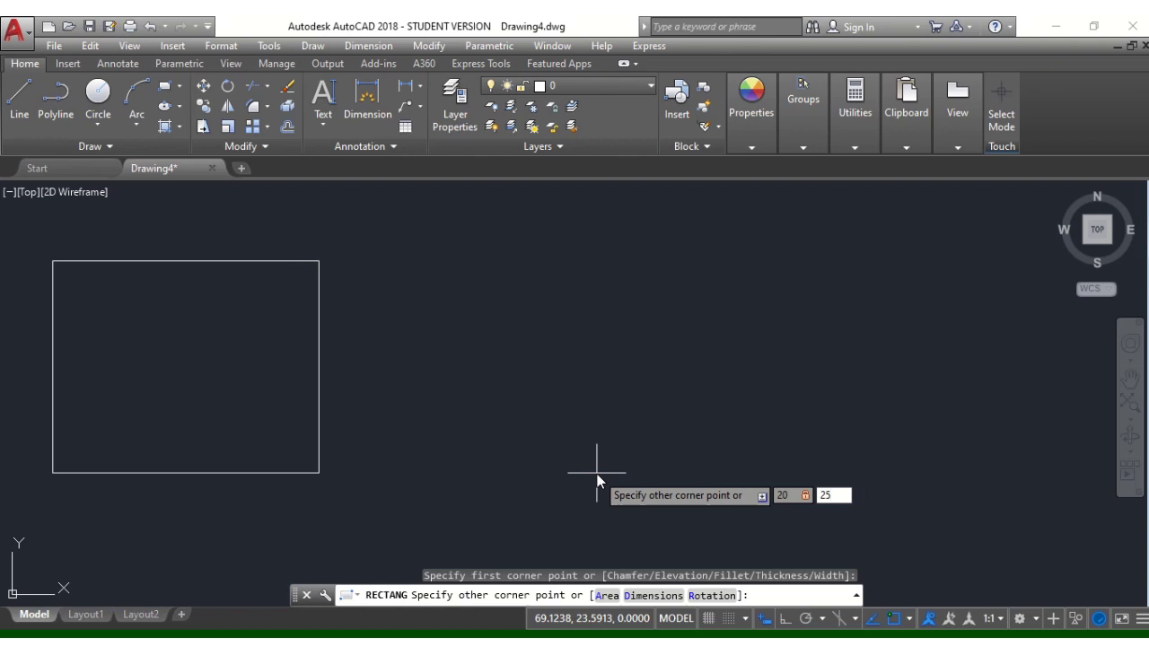
pyautogui.press('Return')
# Zoom and pan so the rectangle sits fully in view.
pyautogui.scroll(-4, 566, 437)
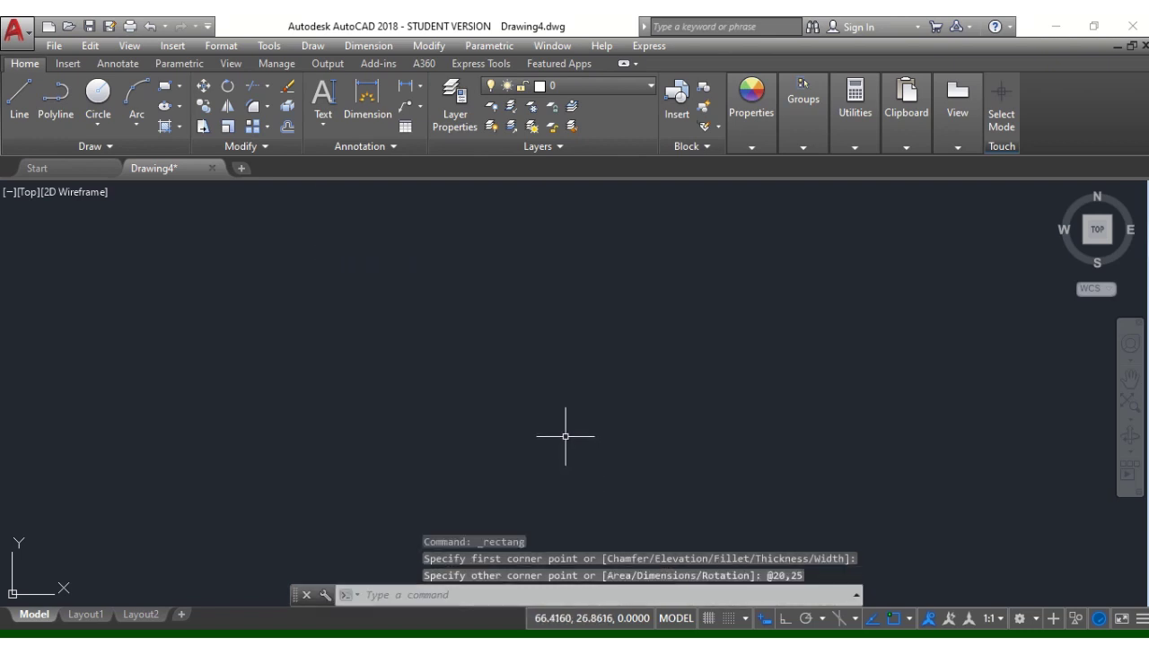
pyautogui.scroll(2, 566, 437)
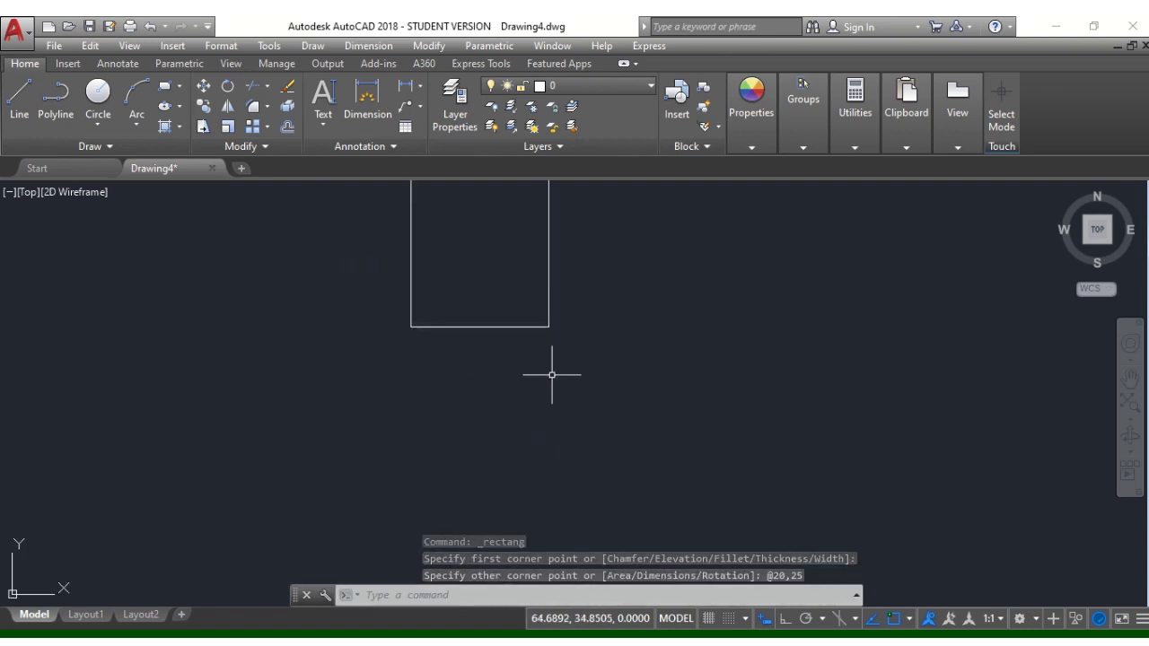
pyautogui.scroll(2, 516, 238)
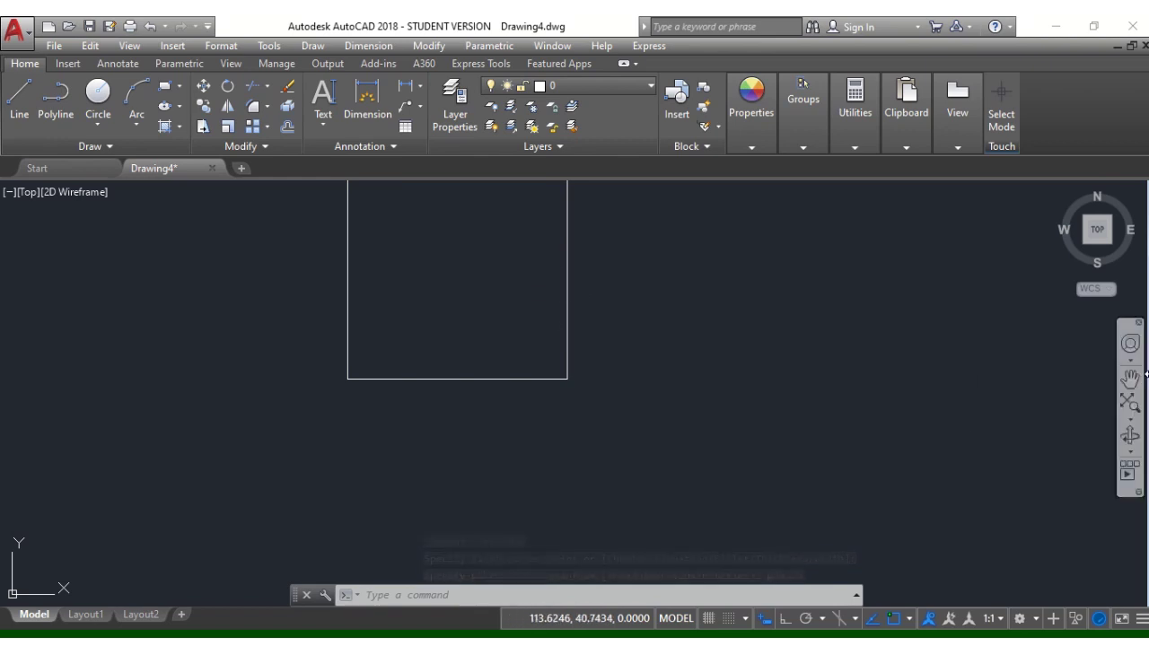
pyautogui.click(1129, 379)
pyautogui.moveTo(714, 310); pyautogui.dragTo(718, 433)
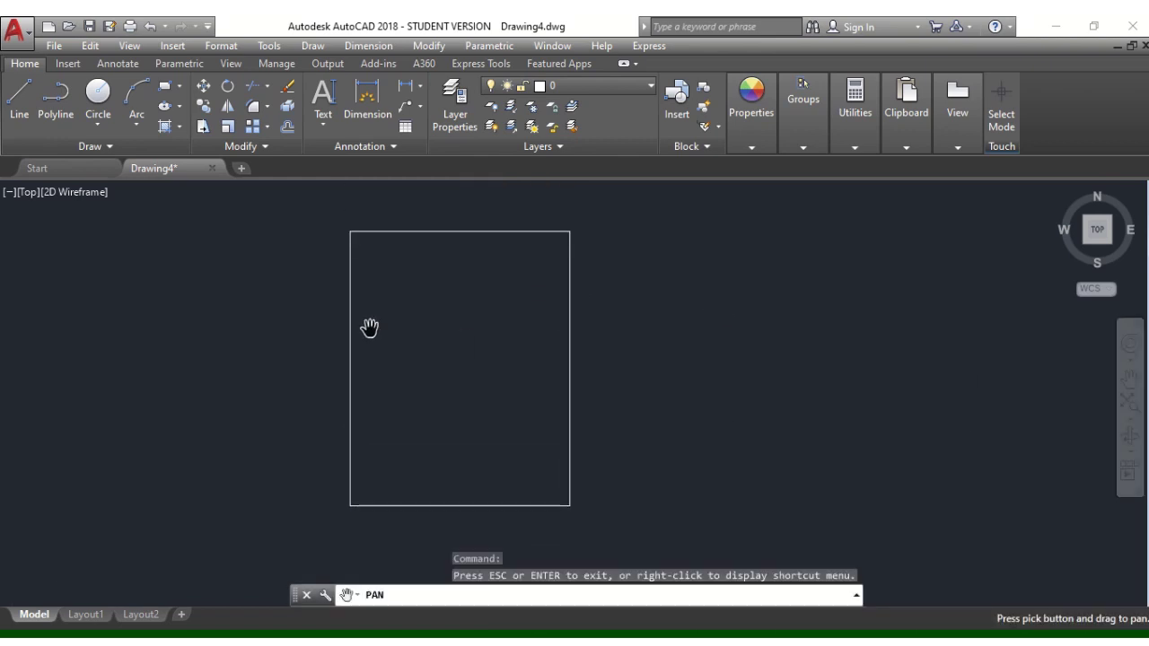
pyautogui.press('Escape')
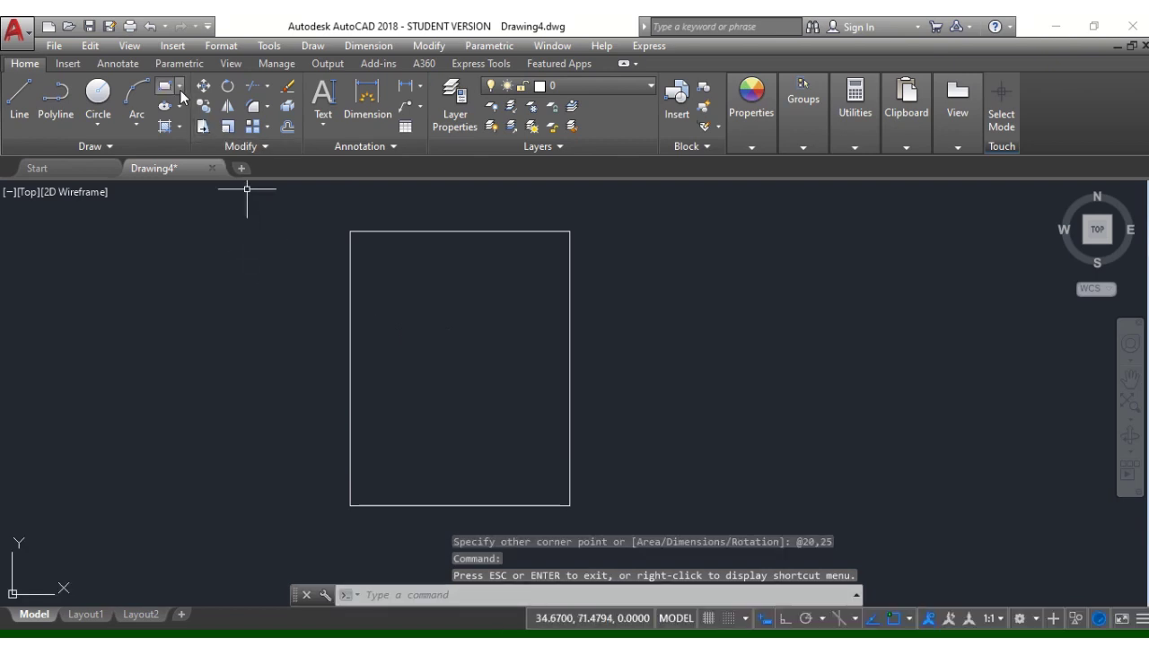
# Draw two equal-width inner rectangles inside the outline, one near the top and one below it.
pyautogui.click(165, 86)
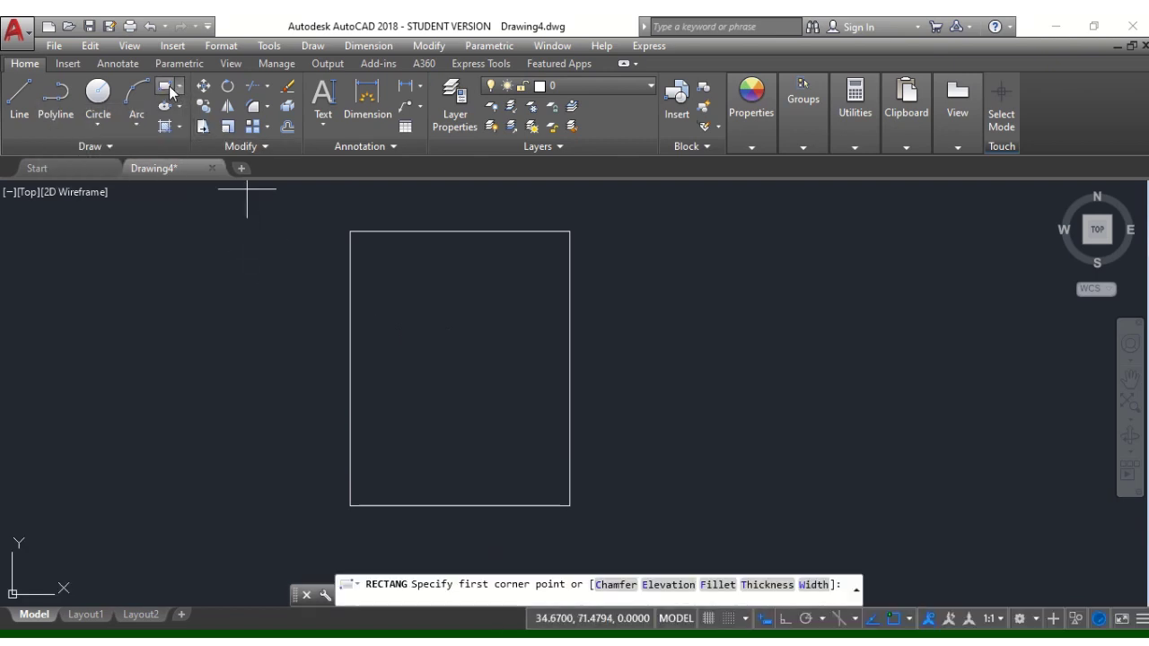
pyautogui.click(375, 263)
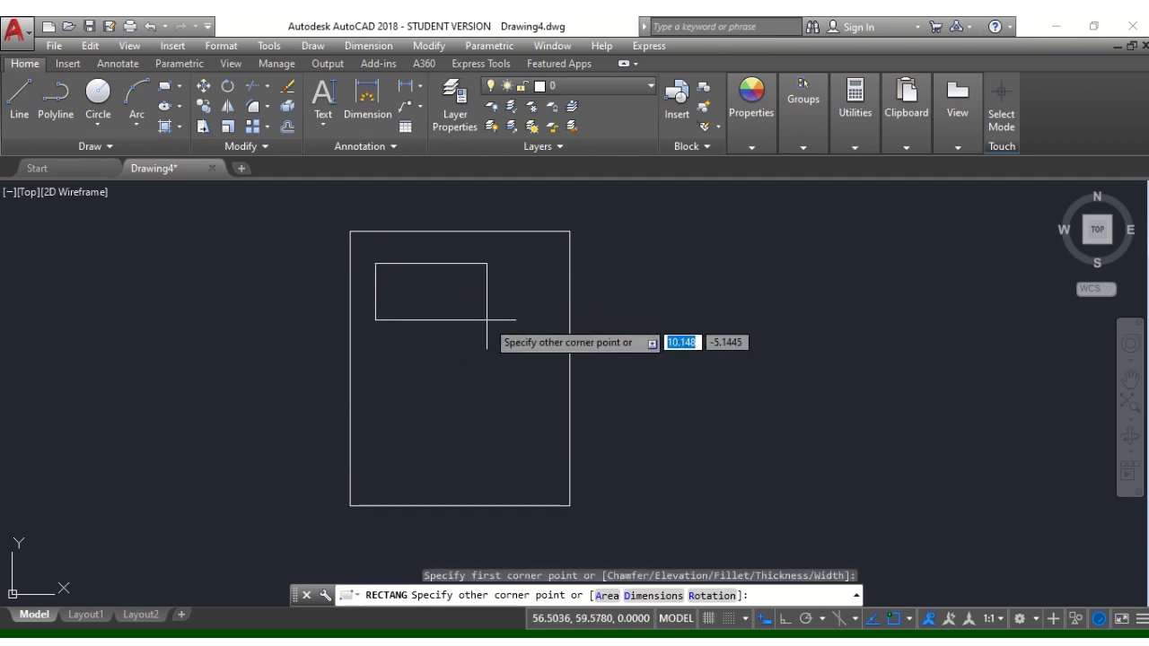
pyautogui.click(542, 340)
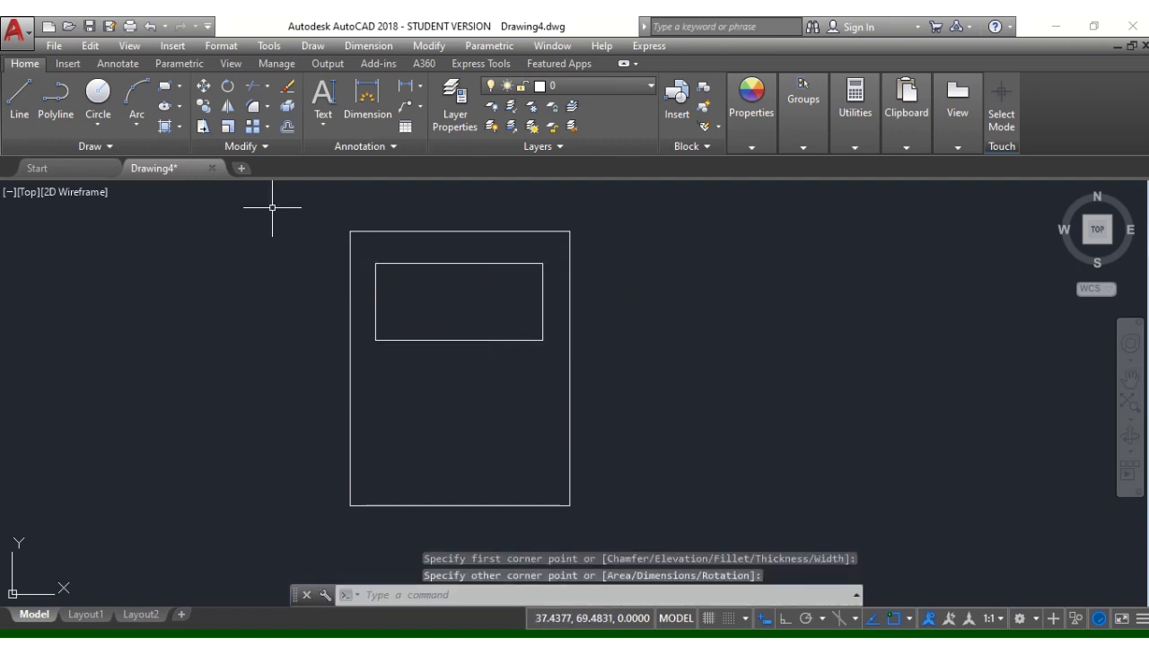
pyautogui.click(164, 85)
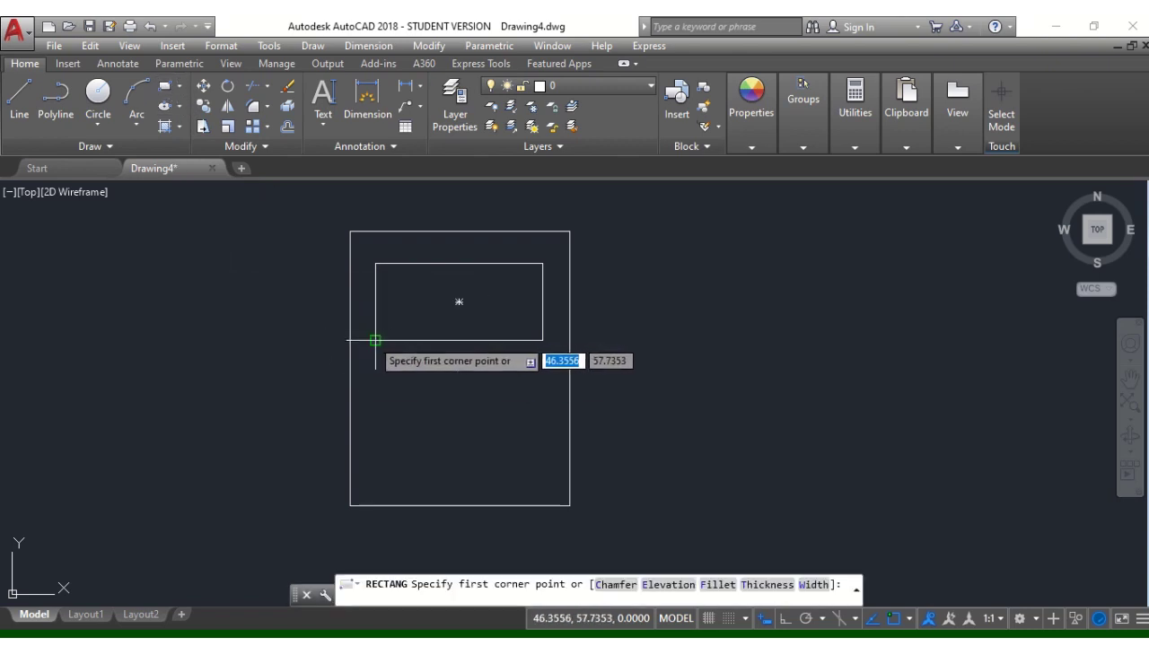
pyautogui.click(375, 403)
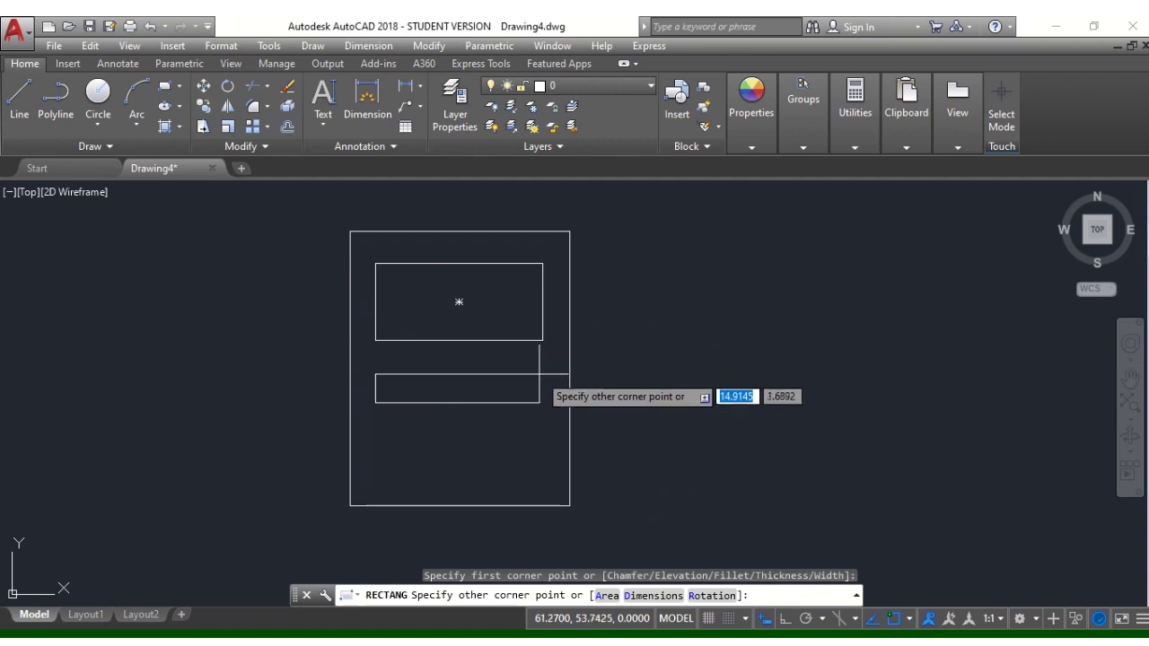
pyautogui.click(543, 467)
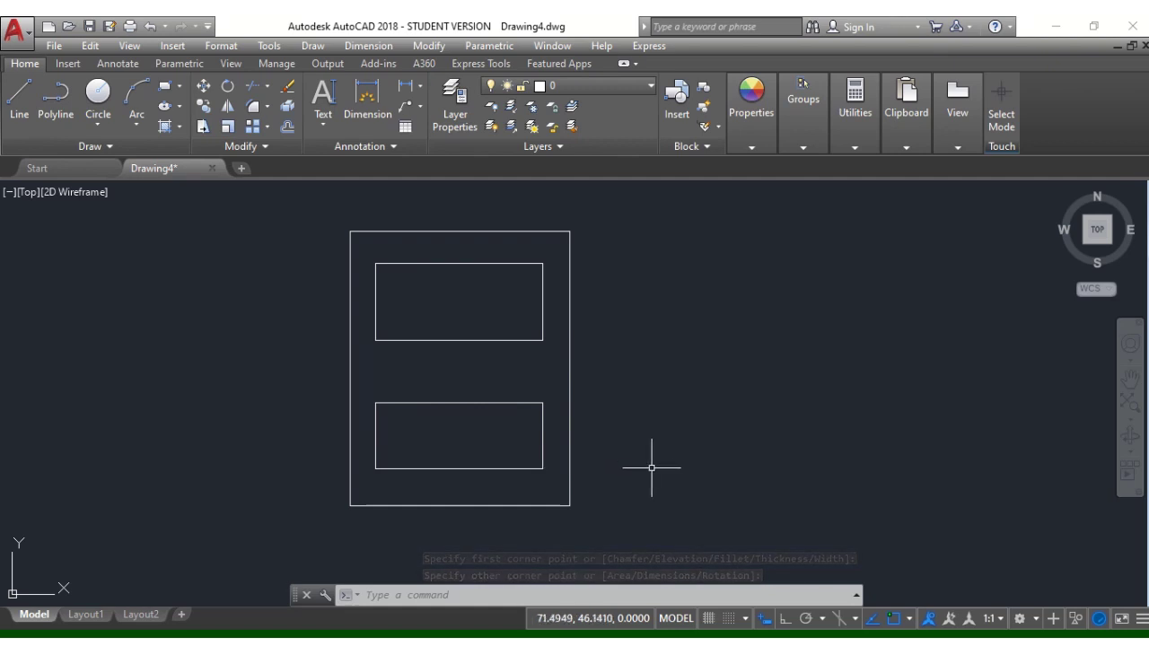
# Scale the outer and two inner rectangles by 1.2 from the outer lower-left corner.
pyautogui.click(228, 127)
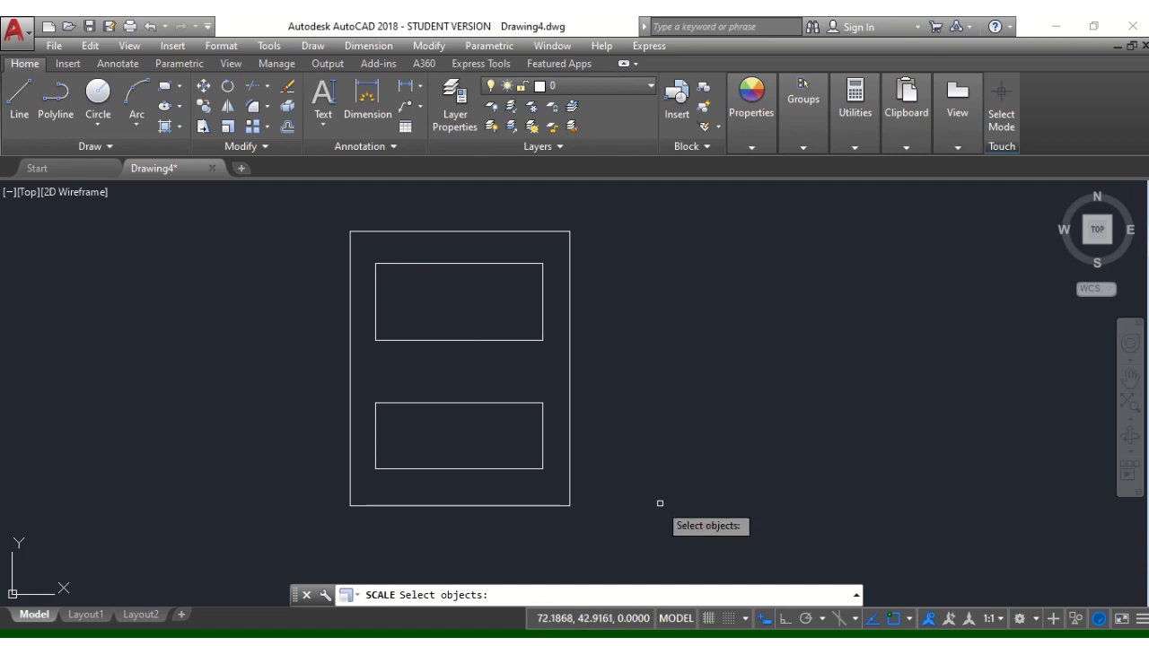
pyautogui.click(686, 515)
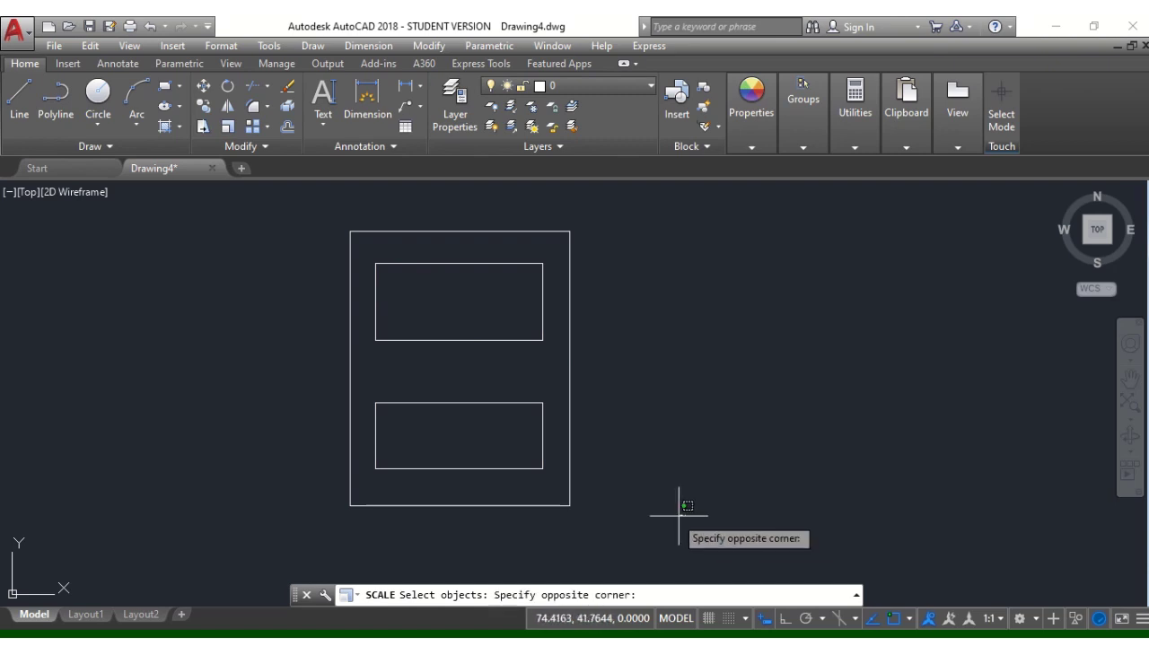
pyautogui.click(339, 211)
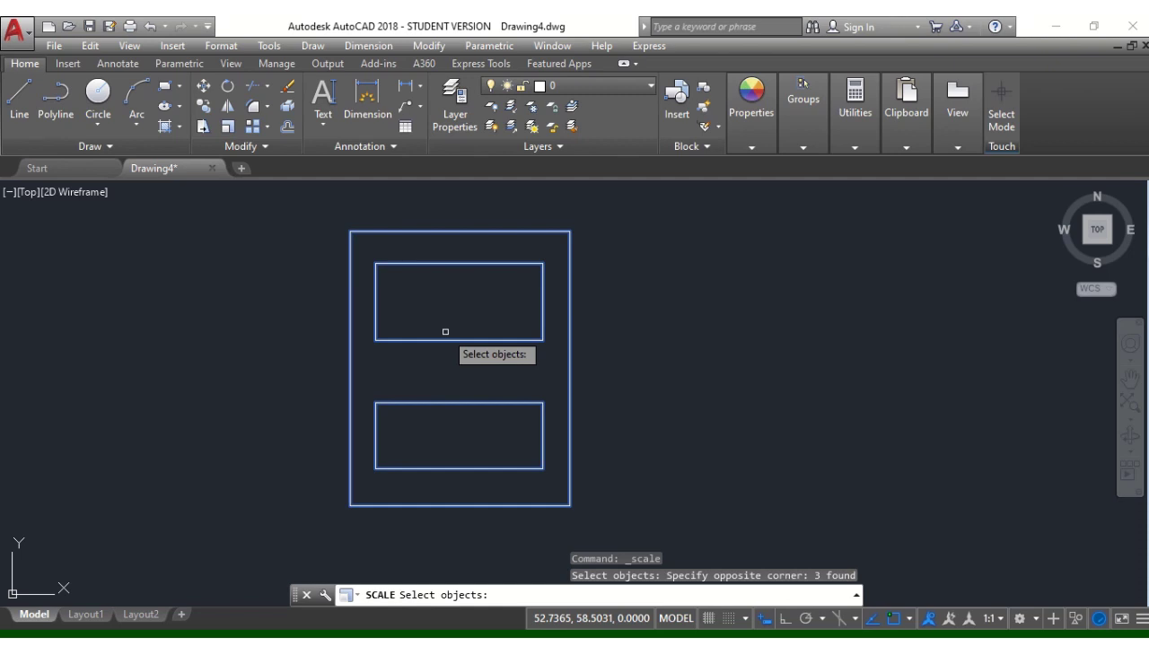
pyautogui.press('Return')
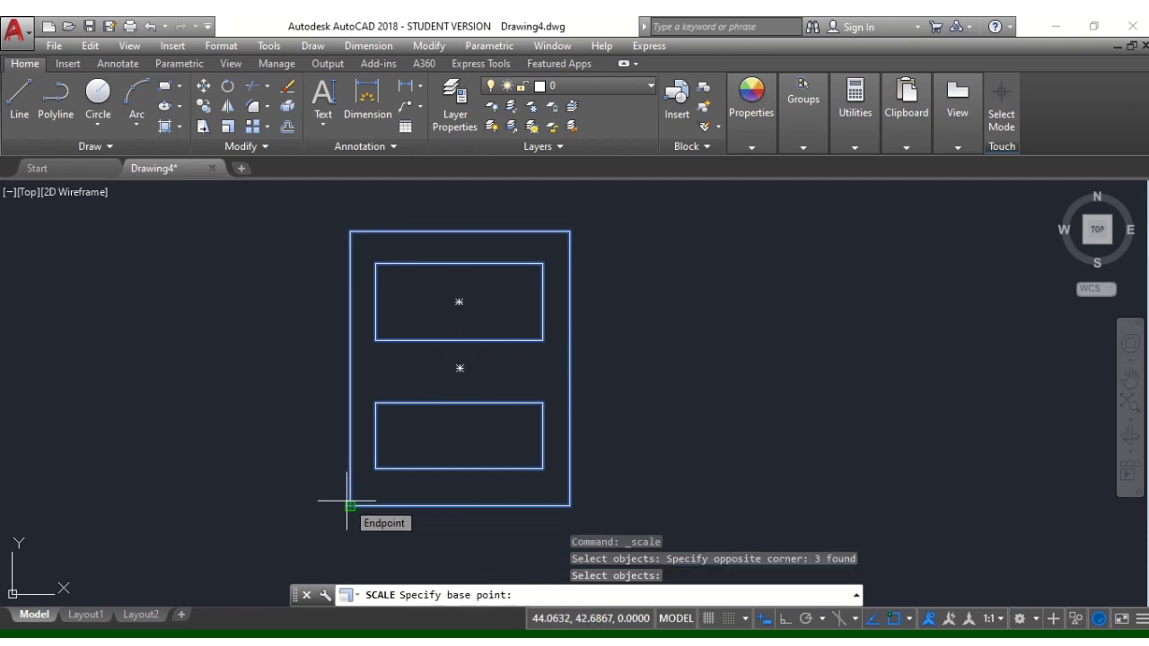
pyautogui.click(349, 505)
pyautogui.write('1.2')
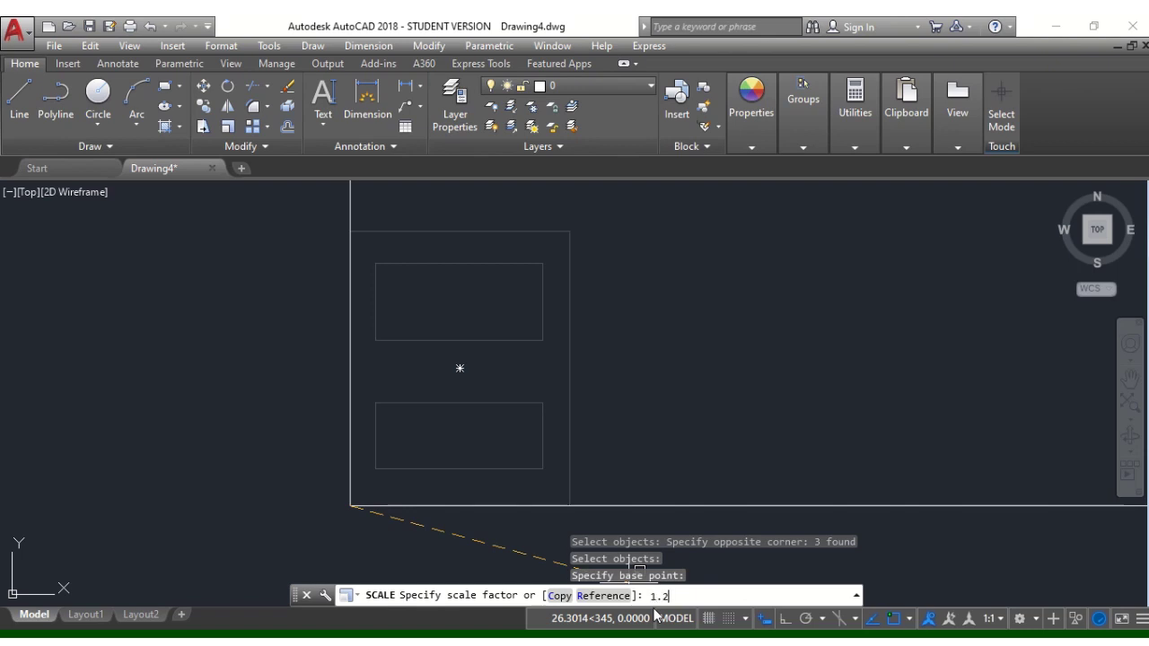
pyautogui.press('Return')
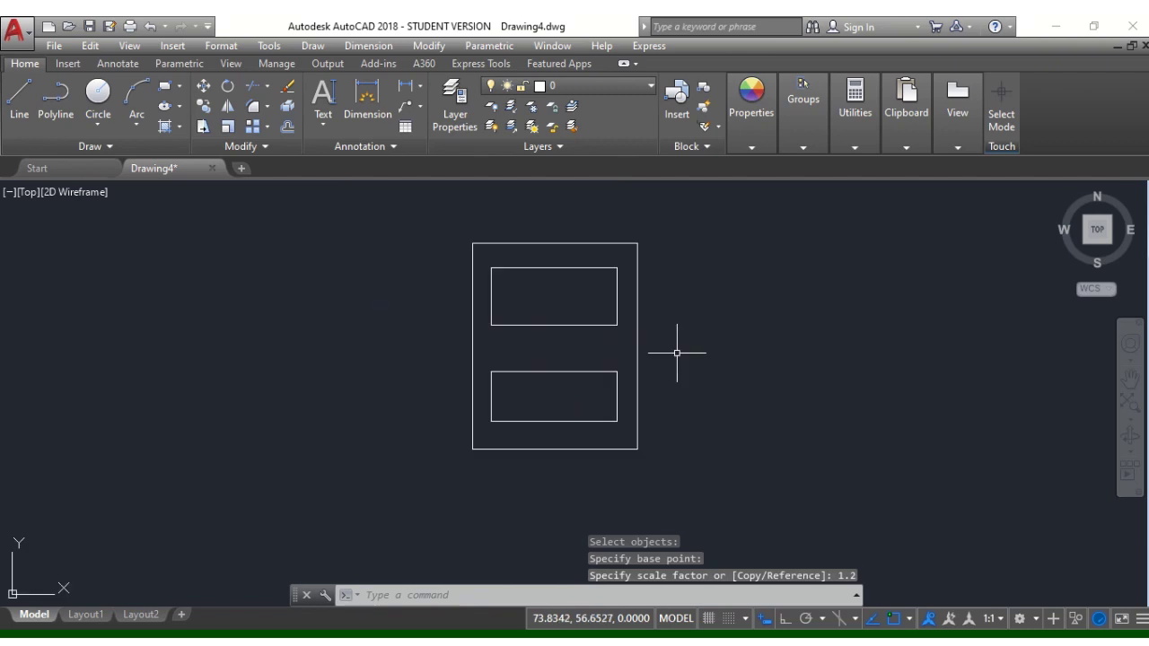
# Pan the view slightly, then undo the pan and the 1.2 scaling.
pyautogui.click(1130, 379)
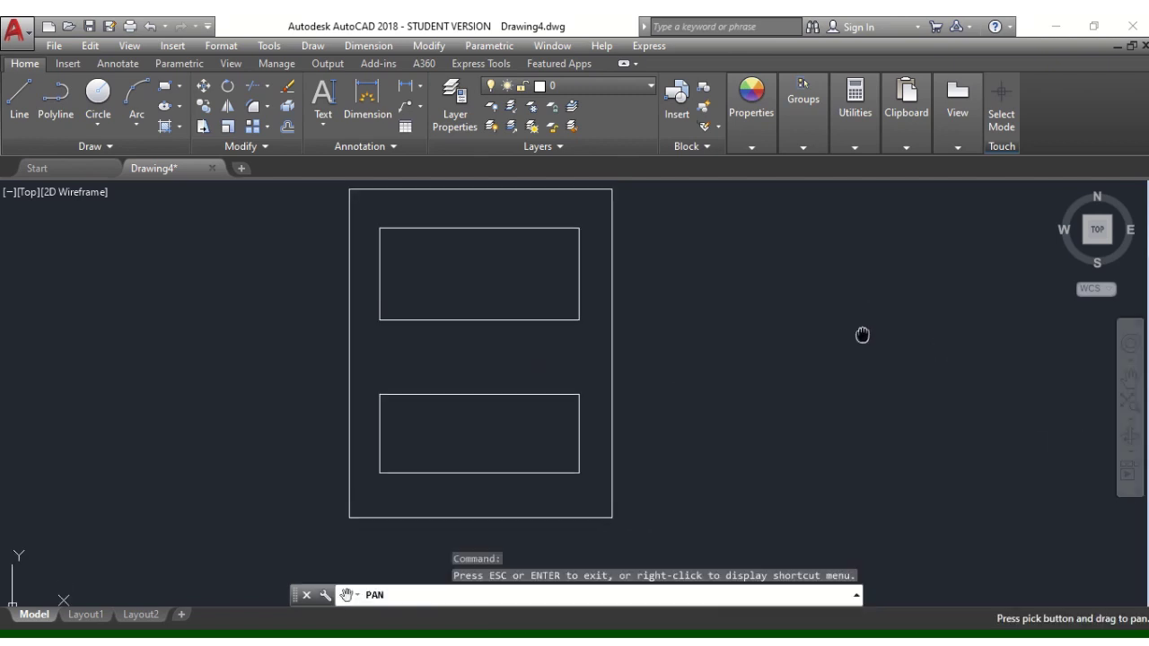
pyautogui.moveTo(861, 333); pyautogui.dragTo(865, 362)
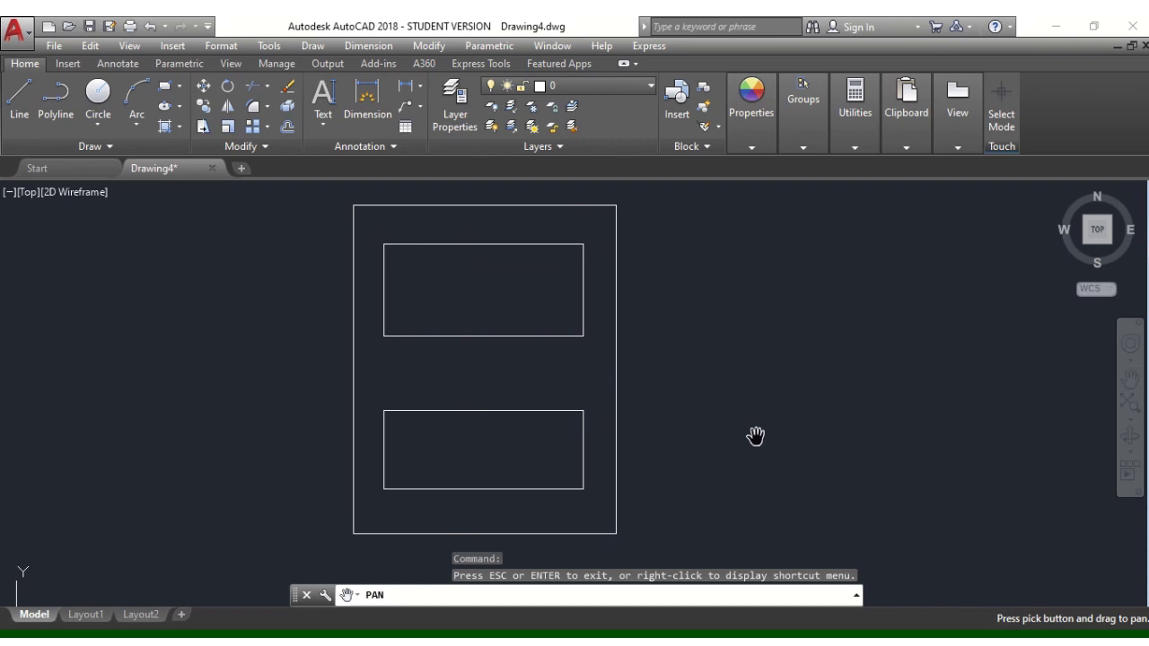
pyautogui.press('Escape')
pyautogui.hotkey('ctrl', 'z')
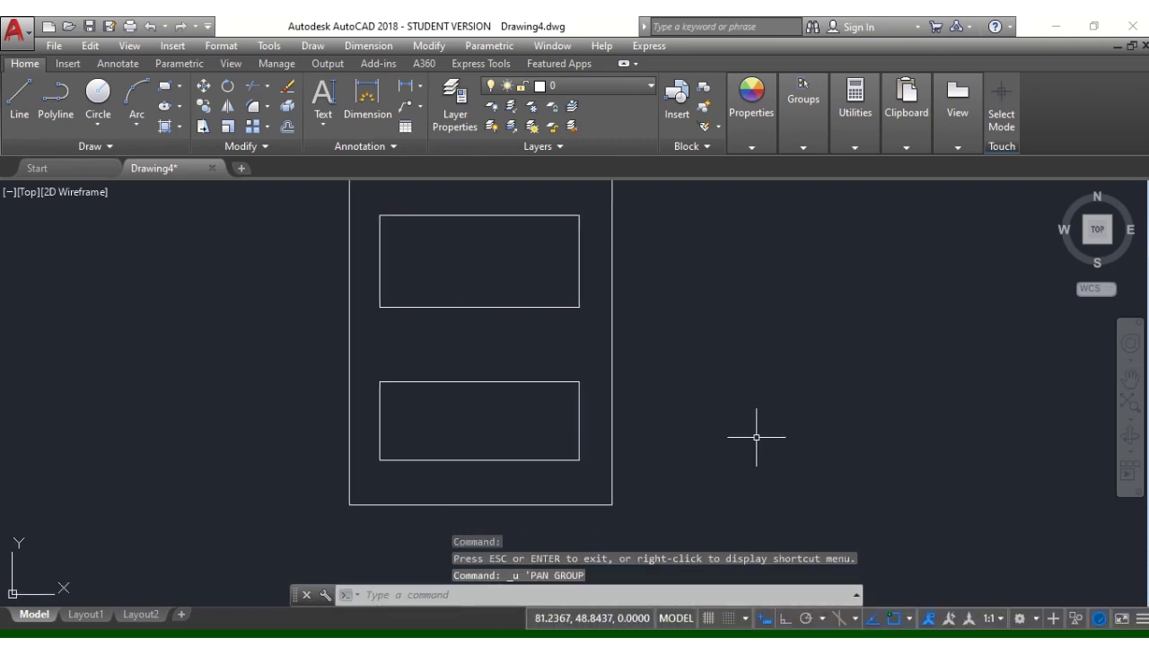
pyautogui.hotkey('ctrl', 'z')
pyautogui.hotkey('ctrl', 'z')
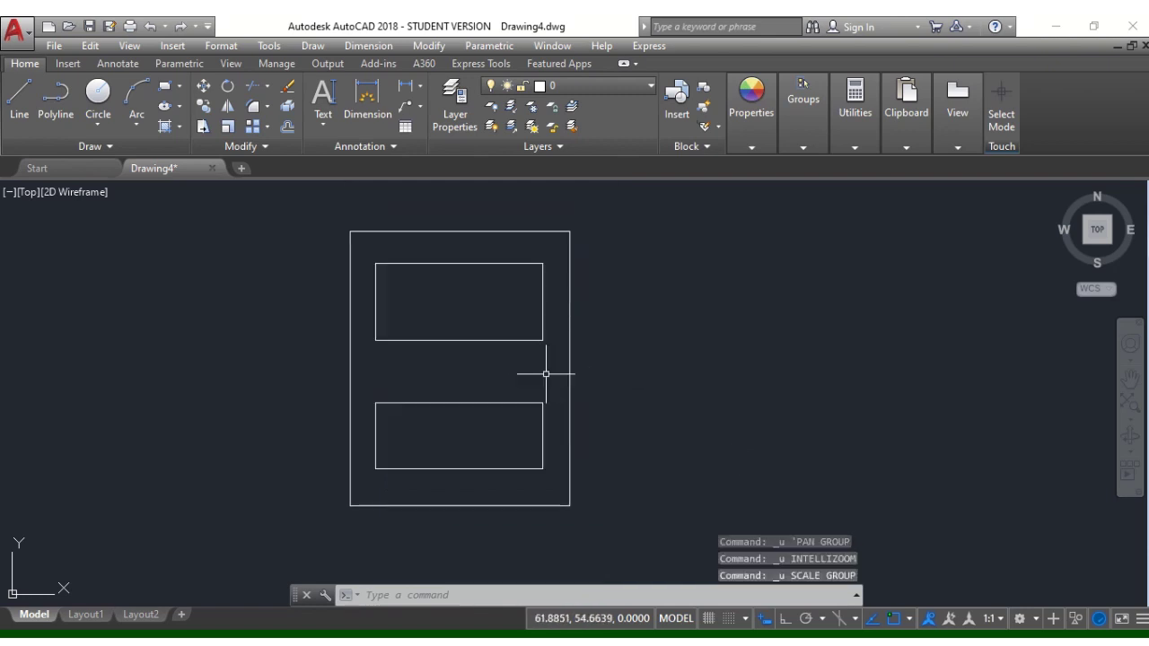
pyautogui.click(228, 127)
pyautogui.click(649, 510)
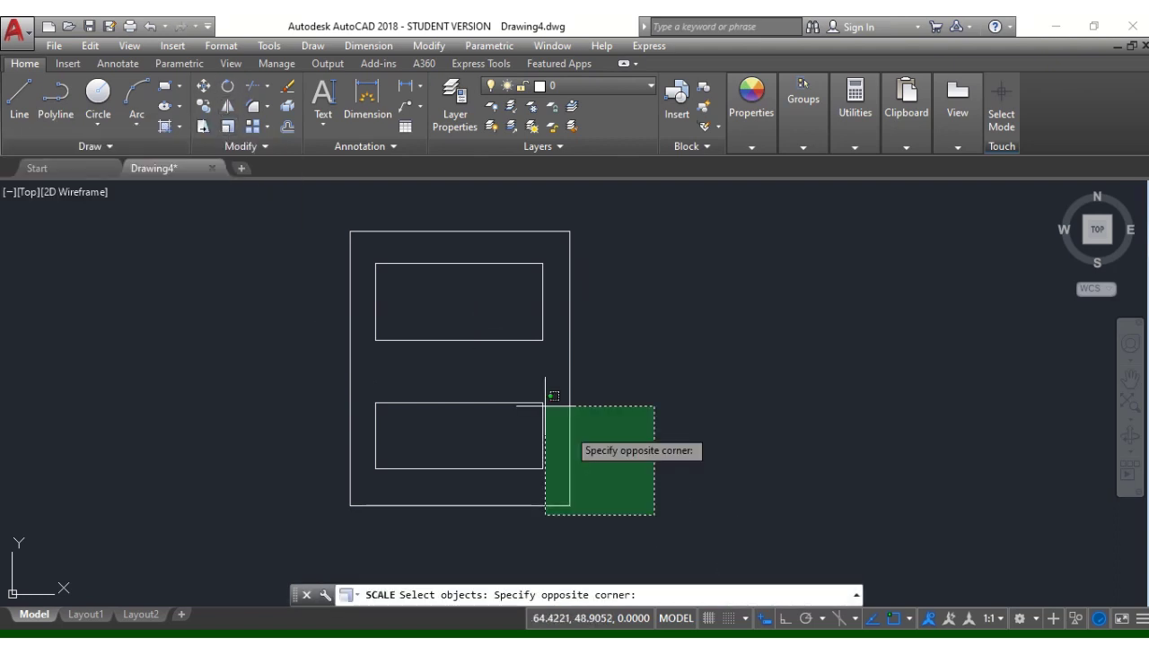
pyautogui.click(399, 267)
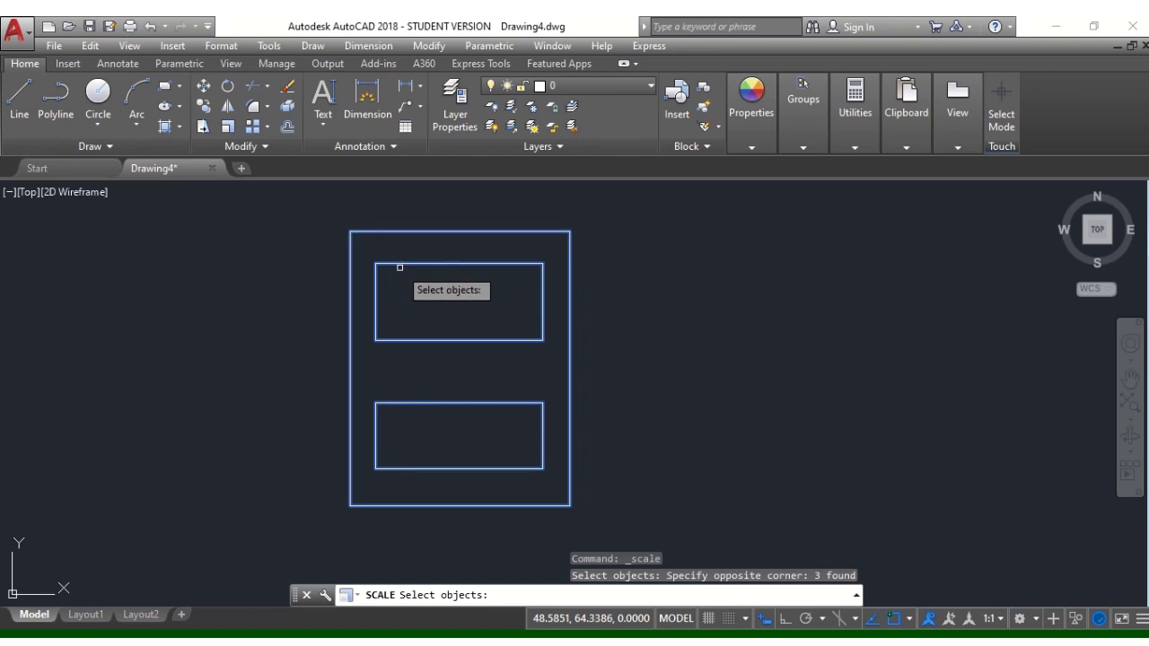
pyautogui.press('Return')
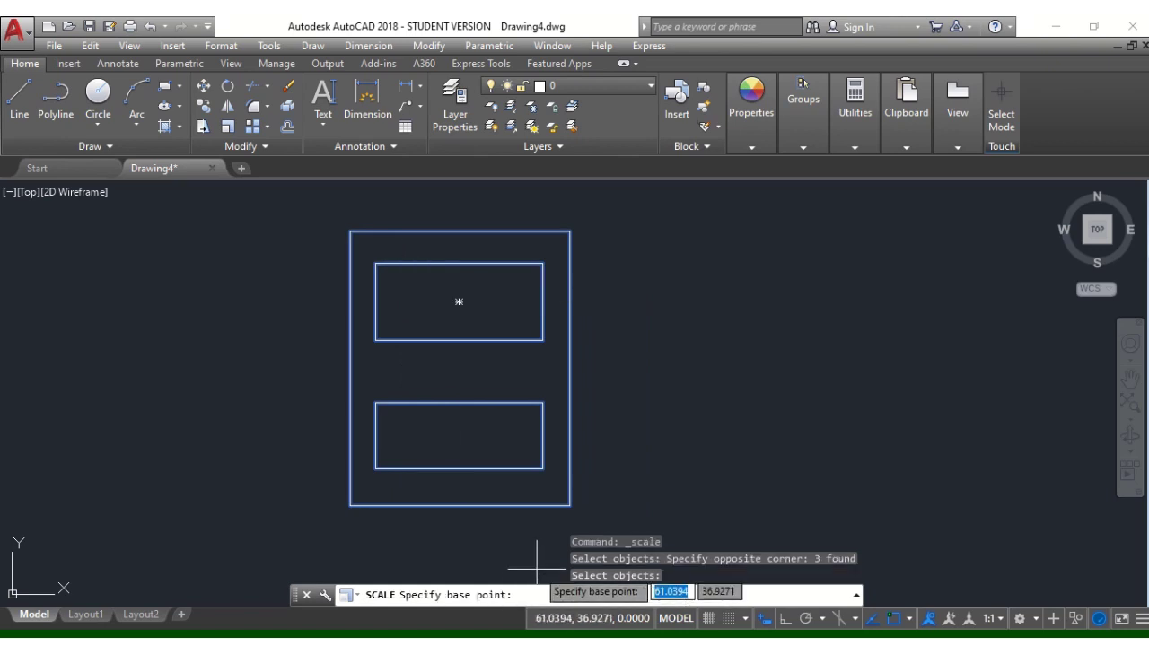
pyautogui.click(346, 503)
pyautogui.write('0.5')
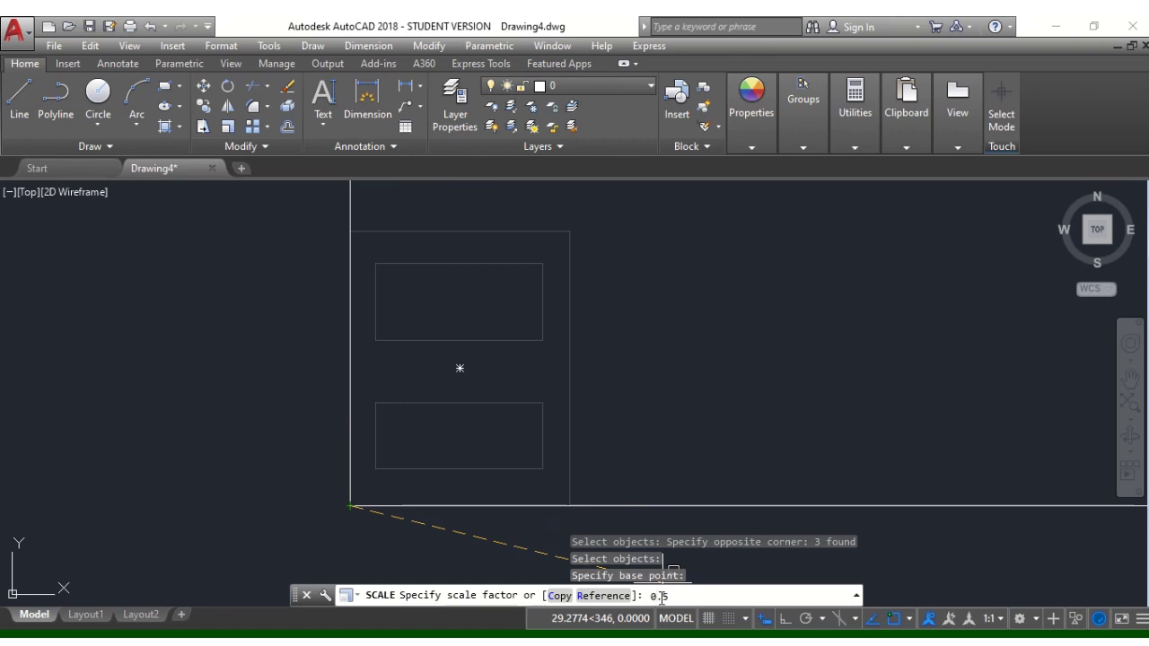
pyautogui.press('Return')
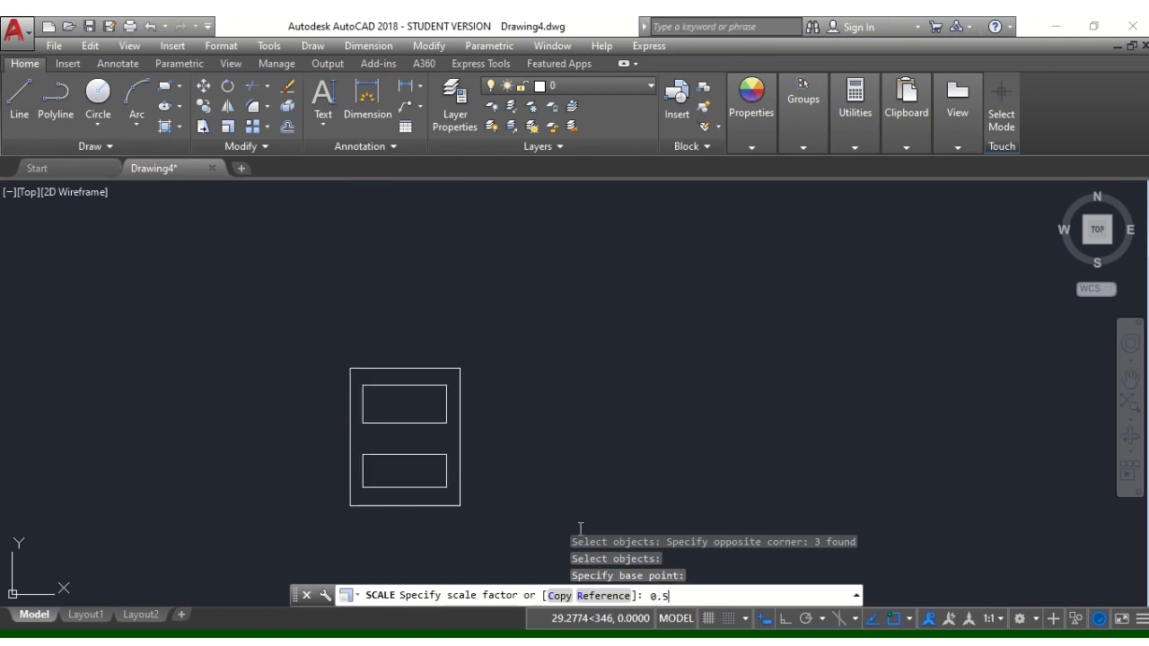
pyautogui.press('Return')
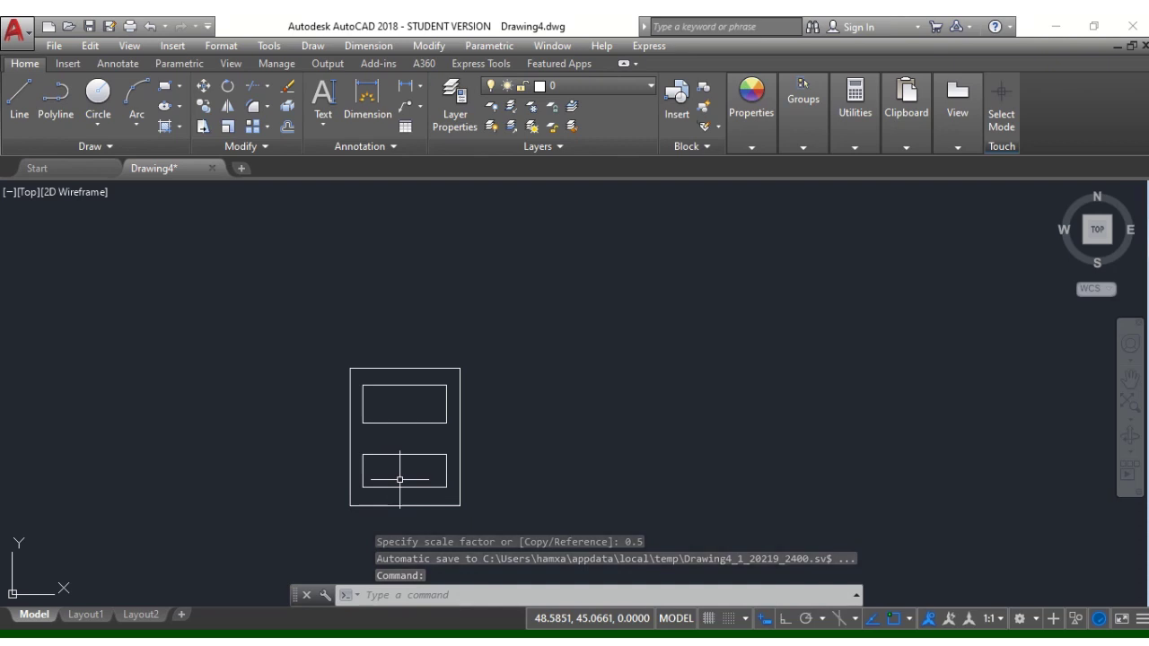
pyautogui.press('Escape')
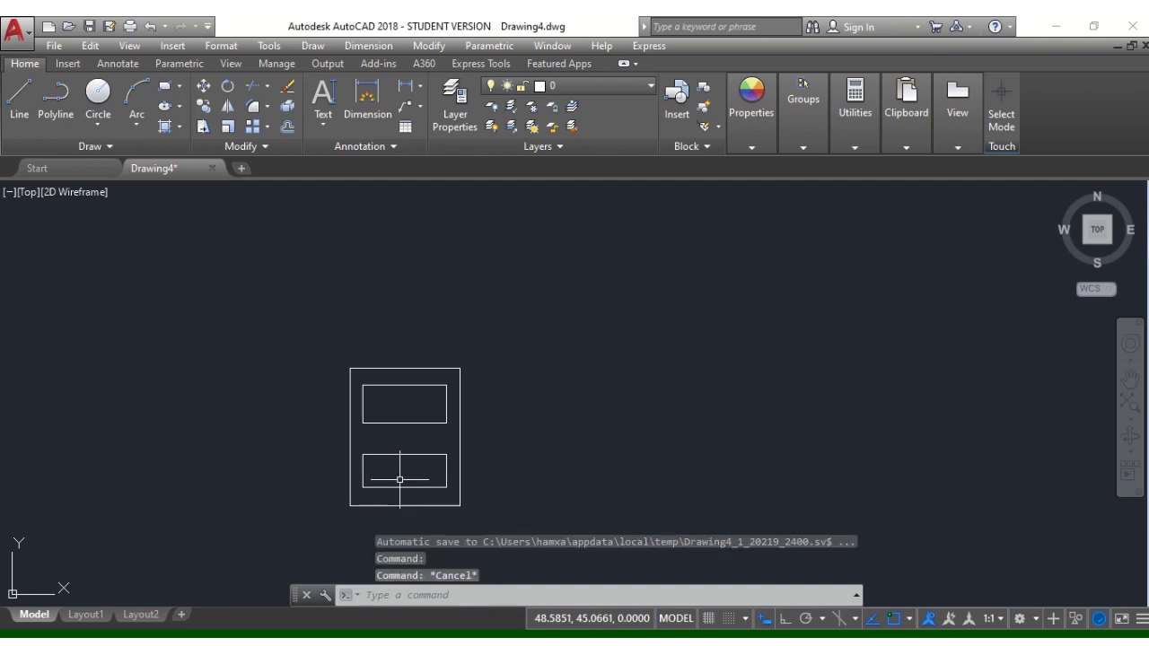
pyautogui.hotkey('ctrl', 'z')
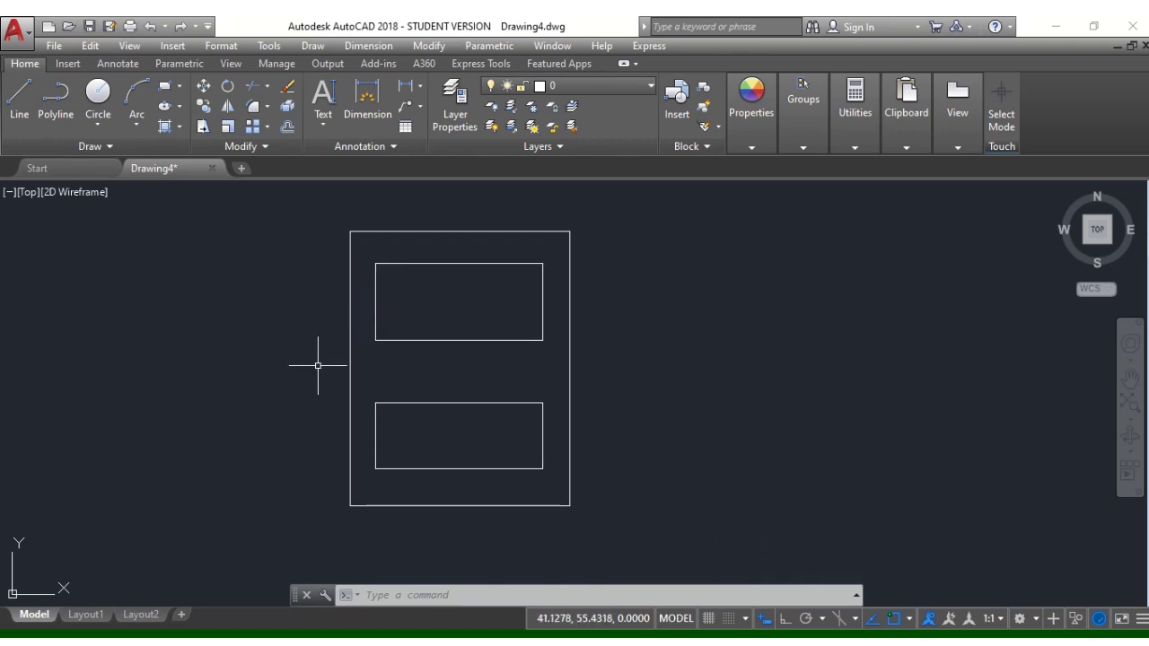
# Make a 0.5-scale copy of the three rectangles from the outer lower-left corner.
pyautogui.click(227, 125)
pyautogui.click(674, 508)
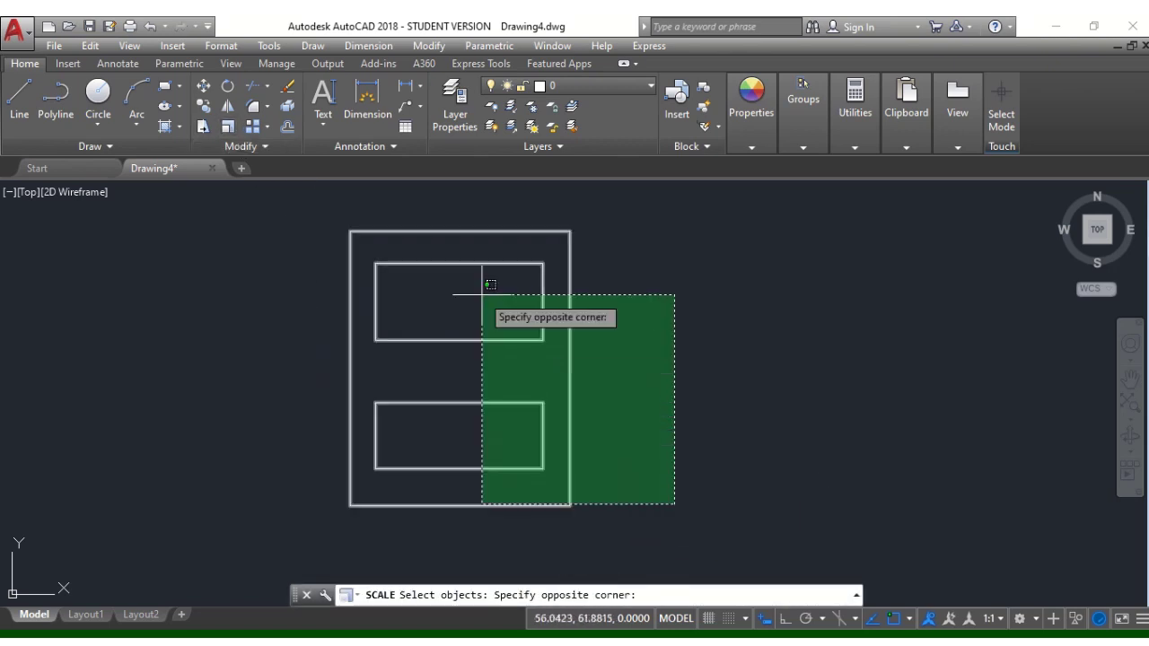
pyautogui.click(406, 241)
pyautogui.press('Return')
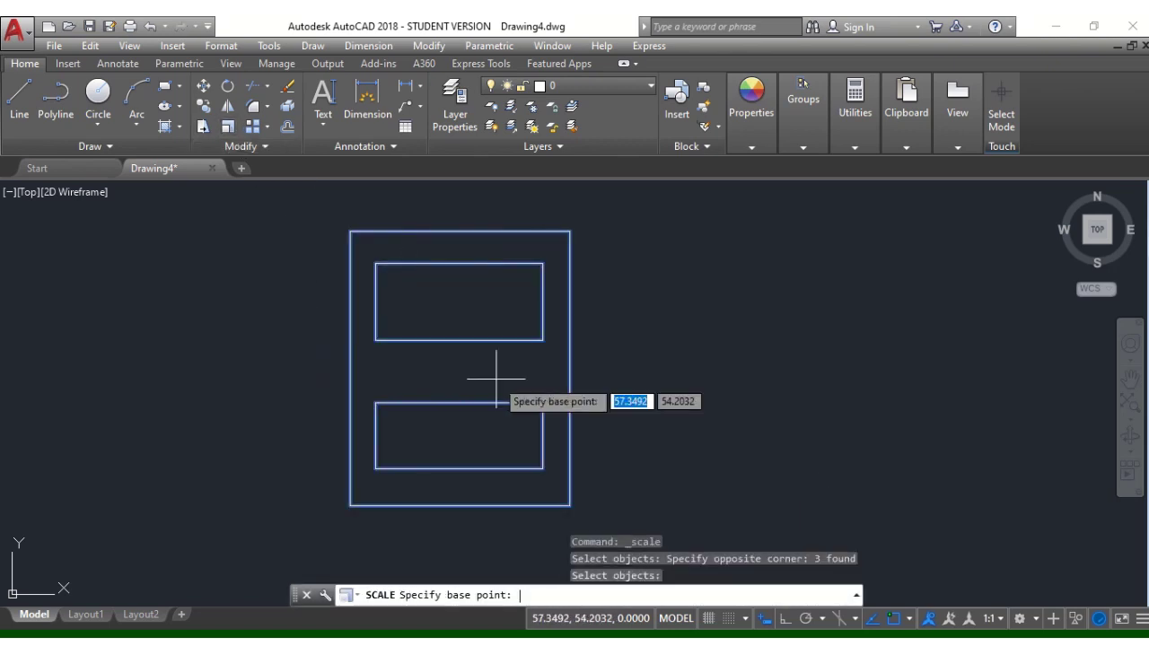
pyautogui.click(350, 505)
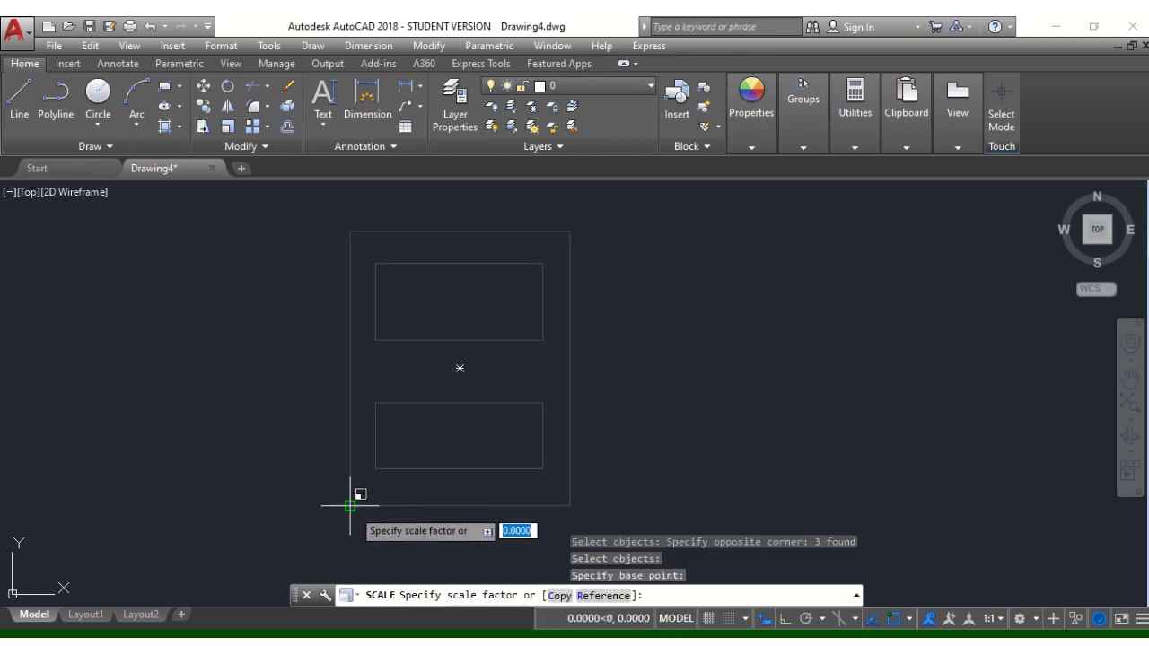
pyautogui.click(556, 596)
pyautogui.write('0.5')
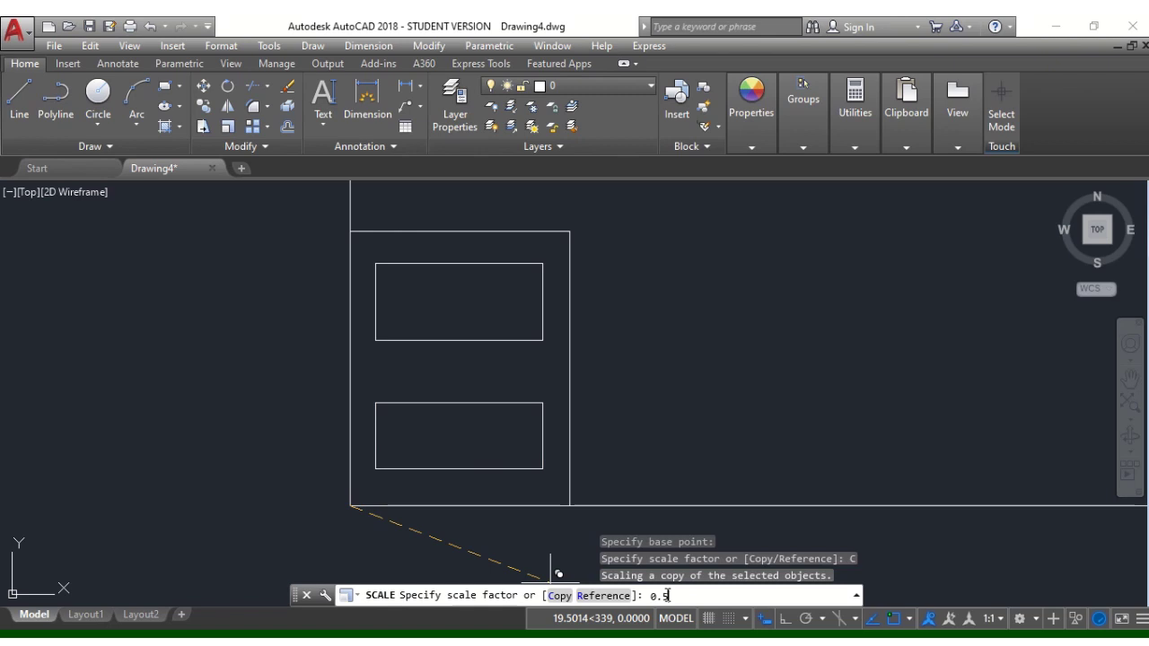
pyautogui.press('Return')
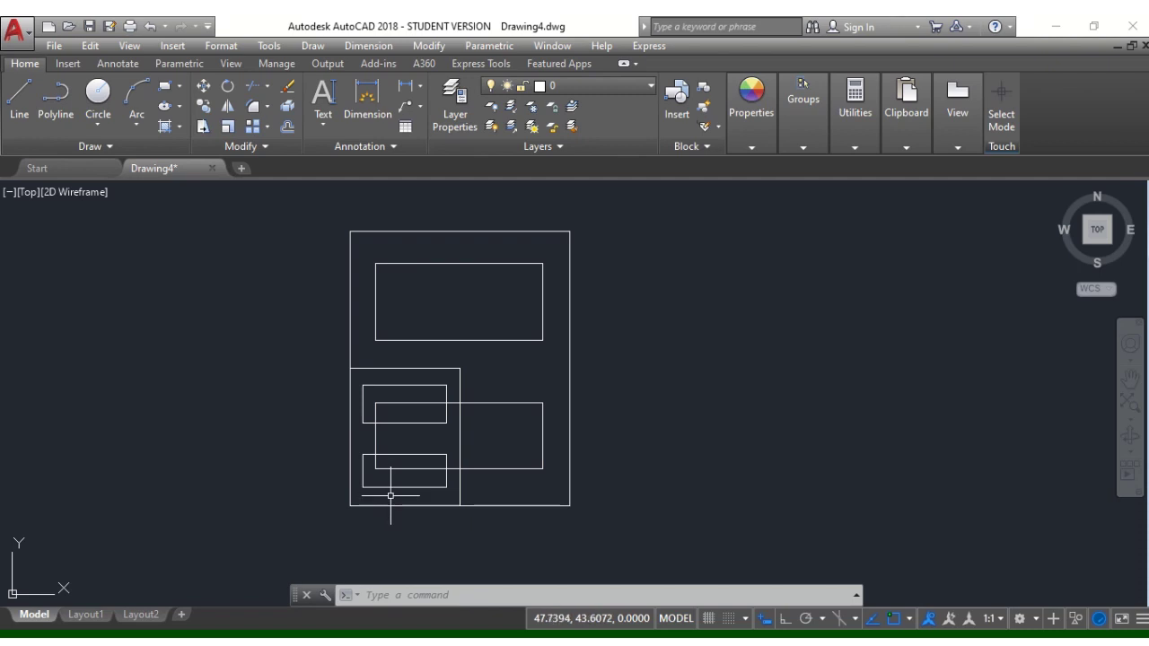
# Delete the original rectangles and the copy's outer frame, then select the two small rectangles.
pyautogui.moveTo(566, 531); pyautogui.dragTo(691, 453)
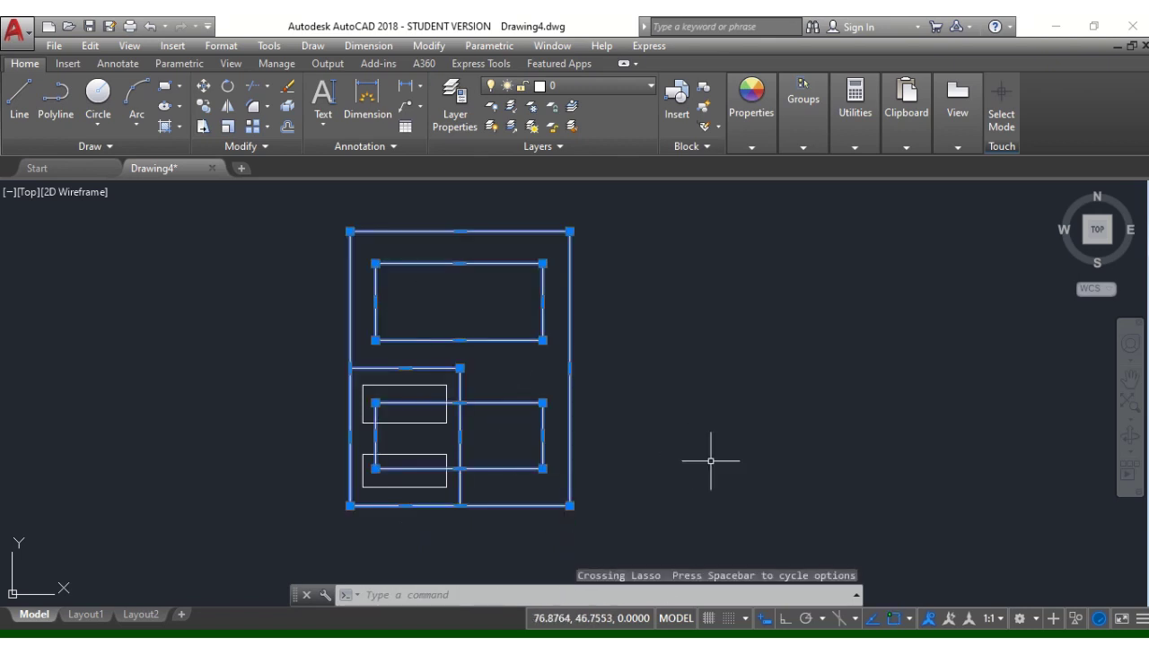
pyautogui.press('Delete')
pyautogui.moveTo(457, 500); pyautogui.dragTo(413, 359)
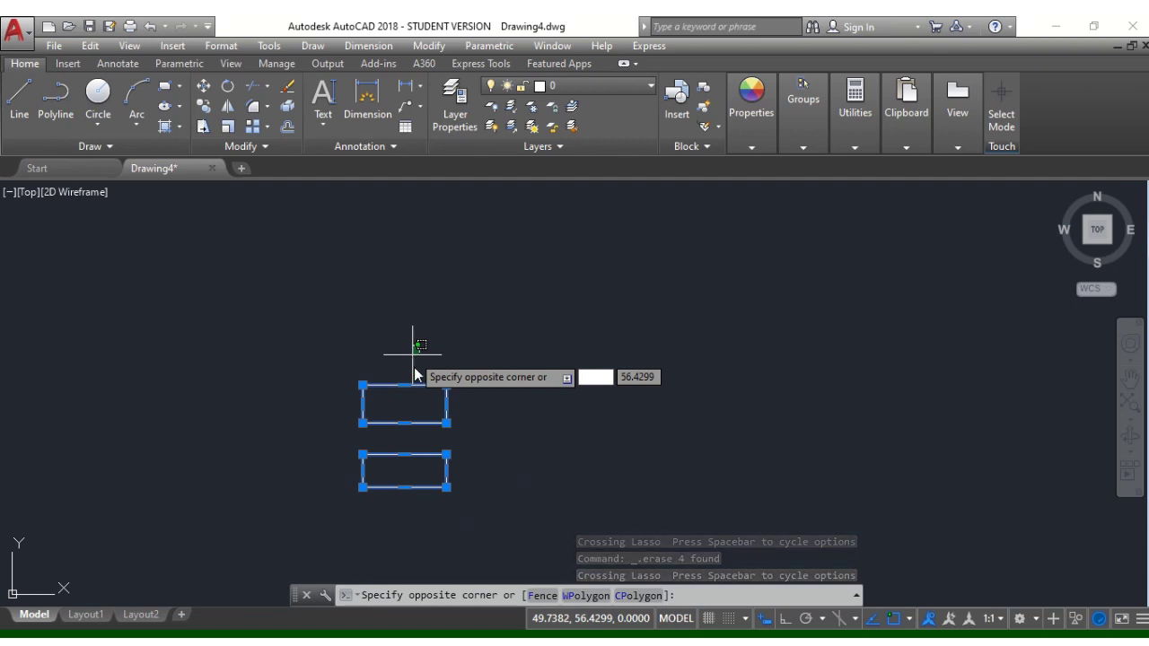
pyautogui.write('e')
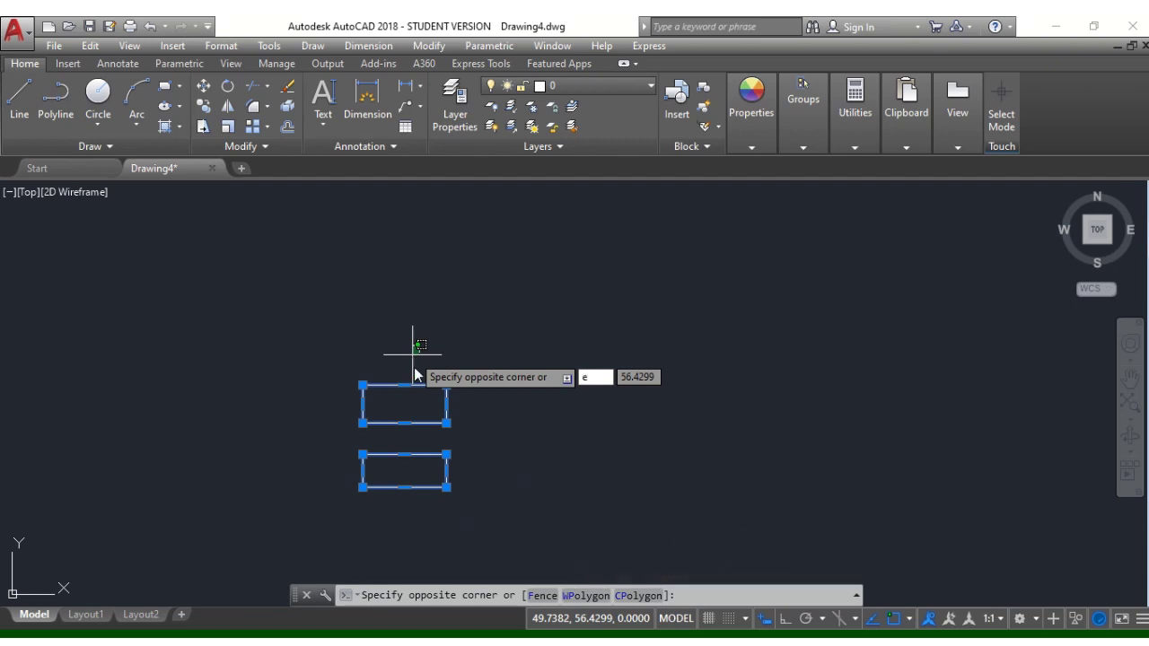